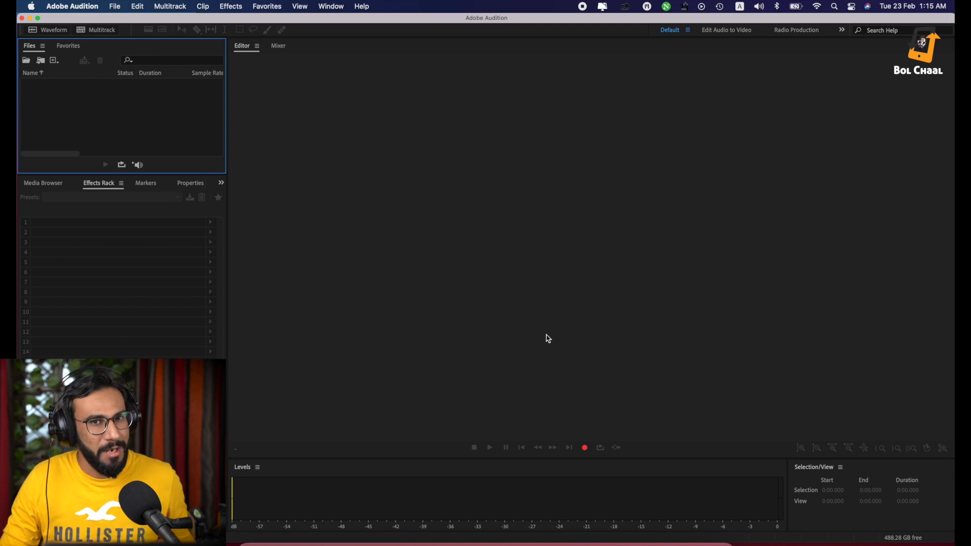
# Record about 10 seconds of voice into a new 48000 Hz, stereo, 32-bit (float) audio file.
pyautogui.click(584, 449)
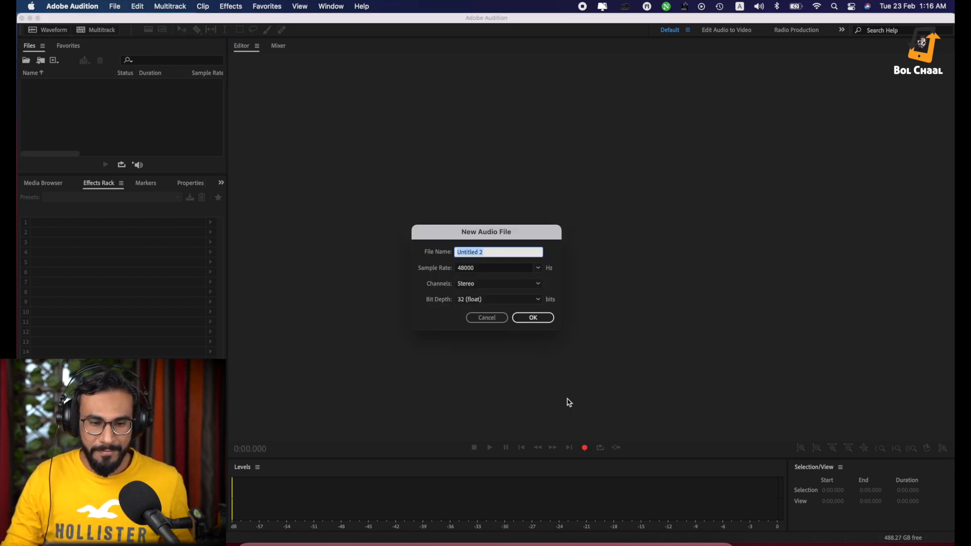
pyautogui.click(532, 318)
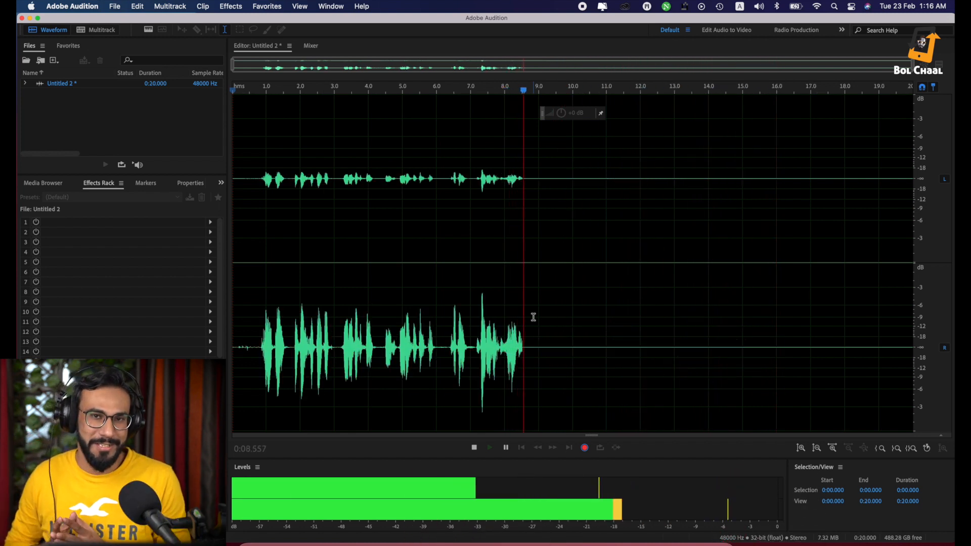
pyautogui.press('space')
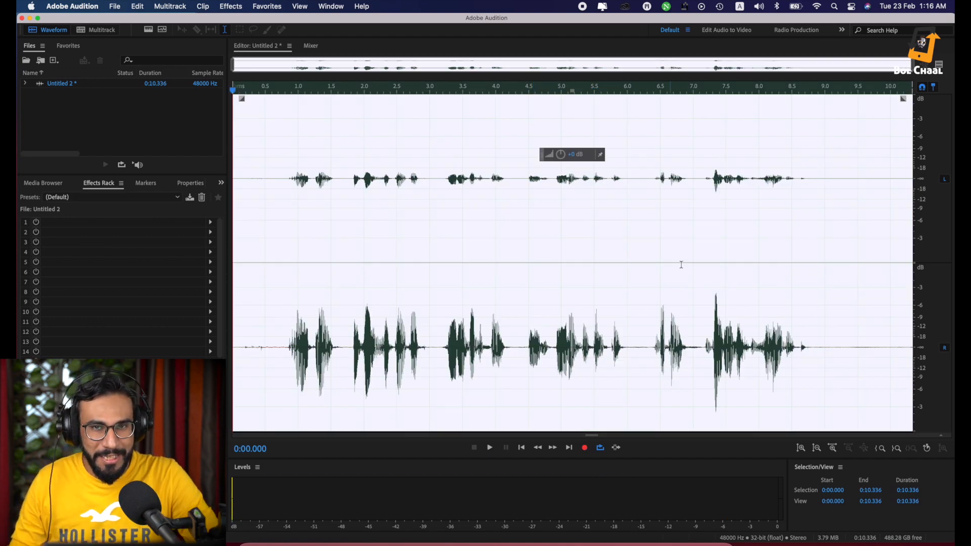
# Copy the right channel's waveform over the left channel so both match, and reselect both channels.
pyautogui.doubleClick(289, 248)
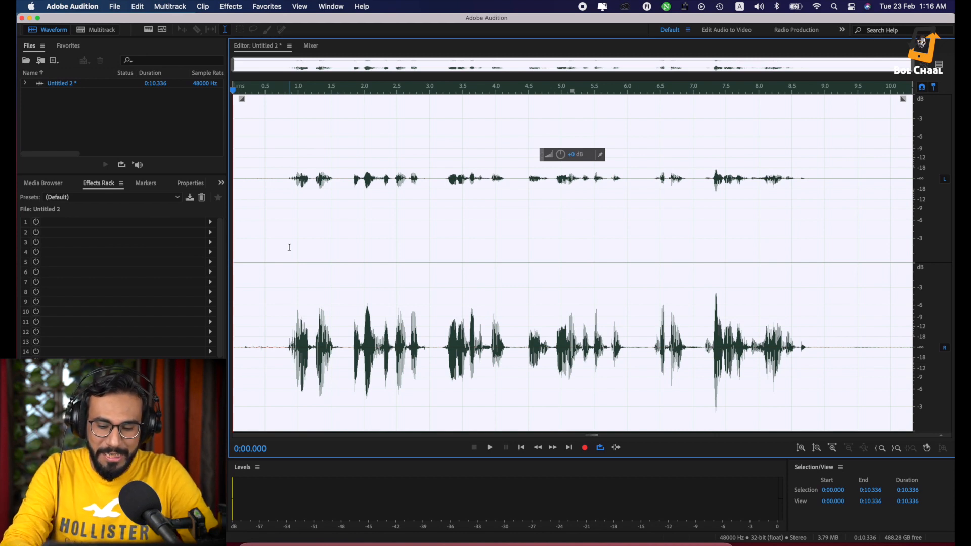
pyautogui.press('Down')
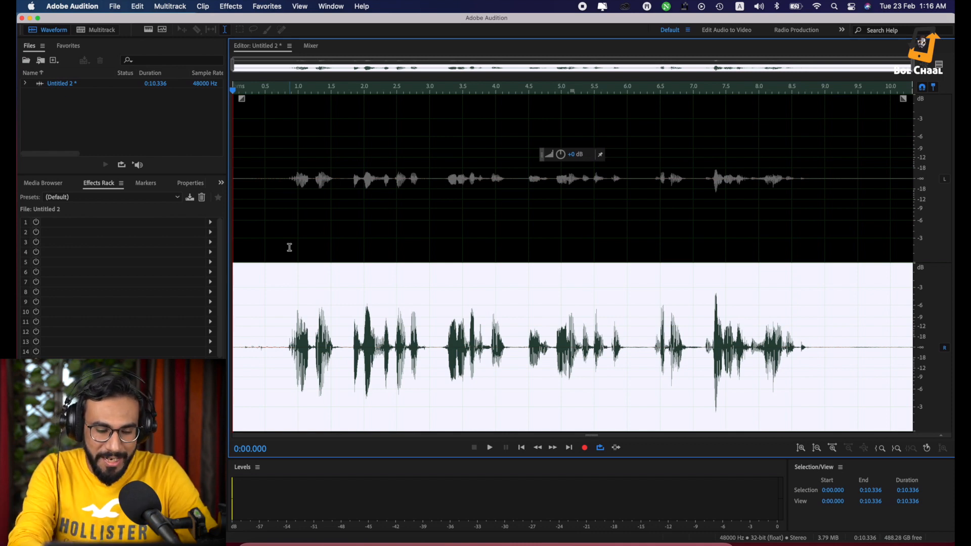
pyautogui.press('super+a')
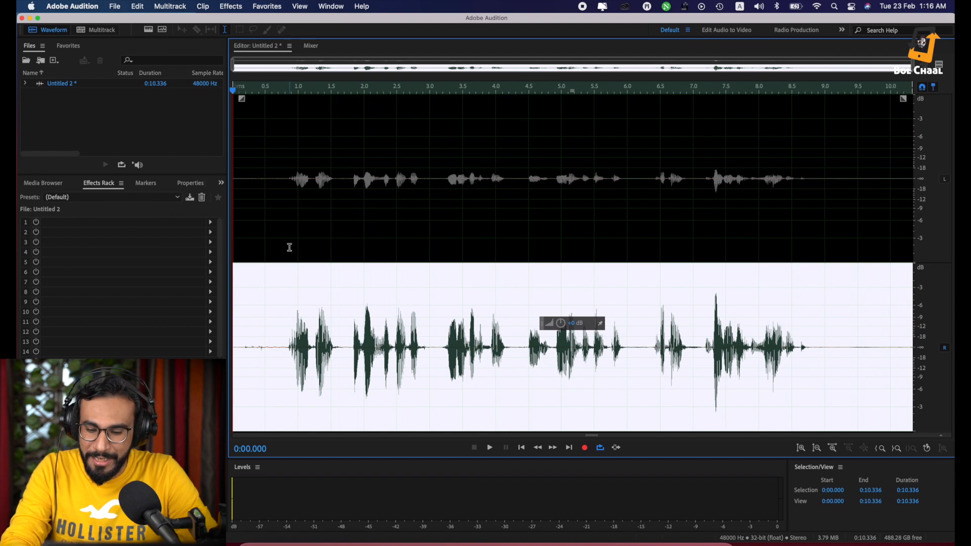
pyautogui.press('Down')
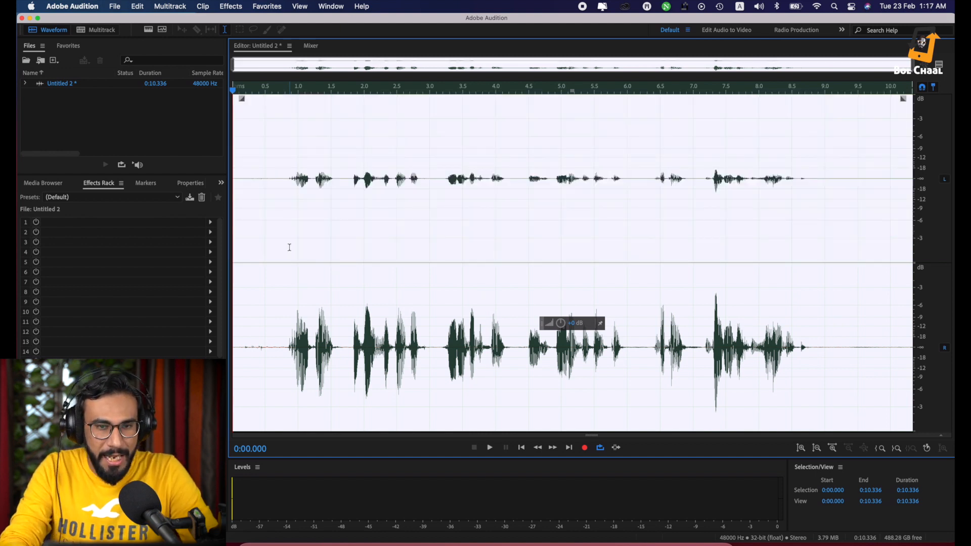
pyautogui.press('Down')
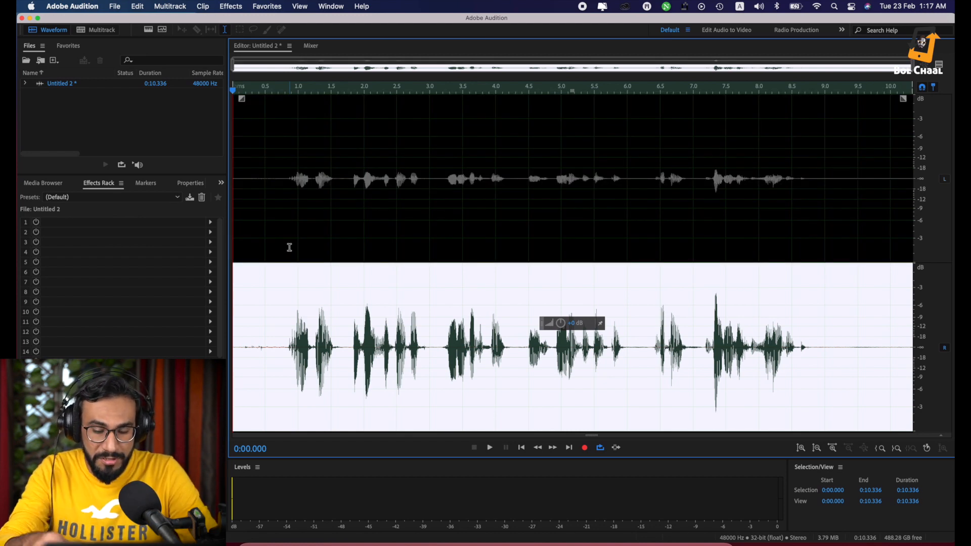
pyautogui.press('Up')
pyautogui.press('Up')
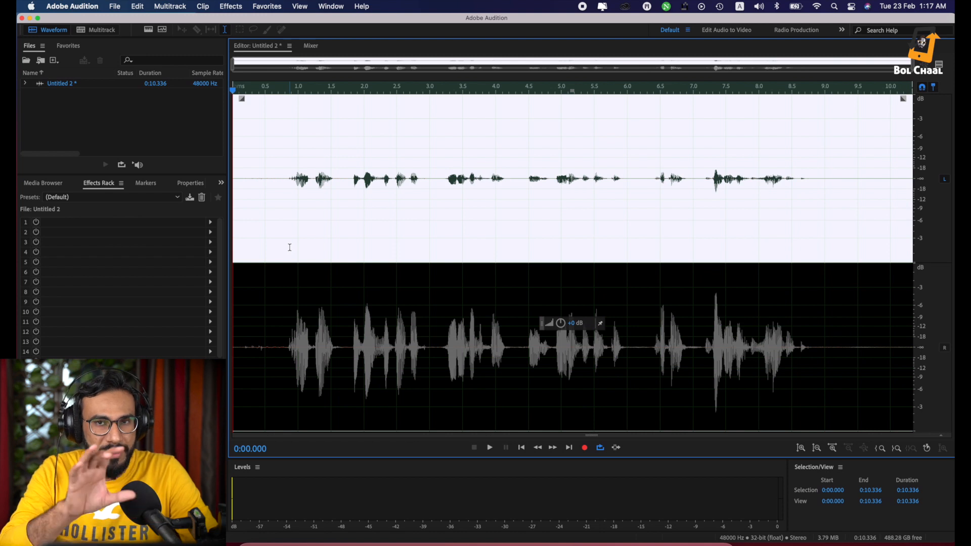
pyautogui.press('super+v')
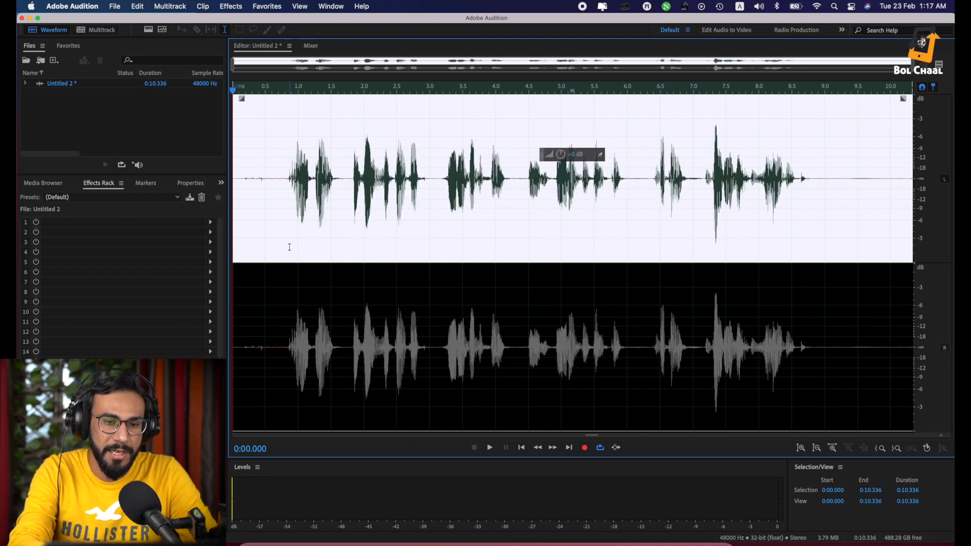
pyautogui.press('Down')
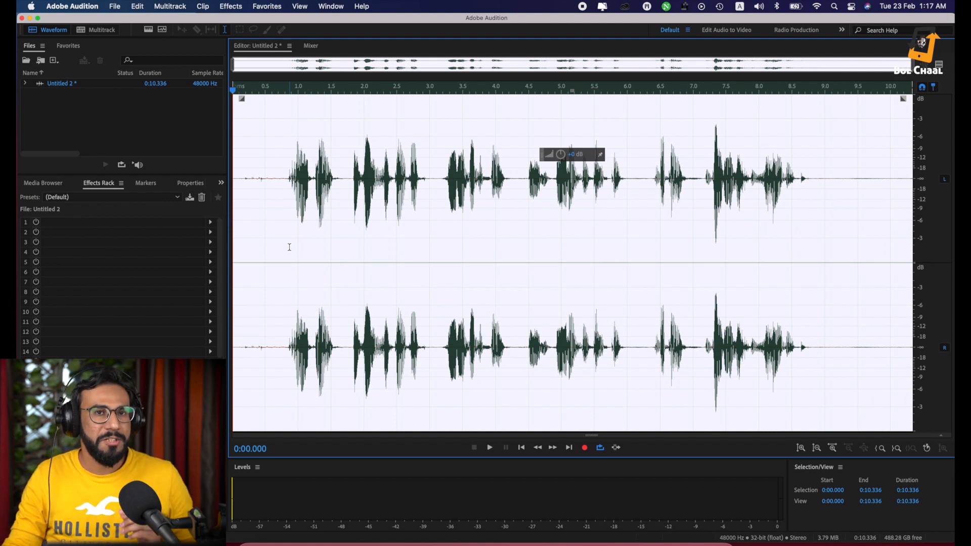
# Show the spectral frequency display and capture a Noise Reduction noise print from the speech-free section at about 8.89 to 9.29 s.
pyautogui.click(148, 32)
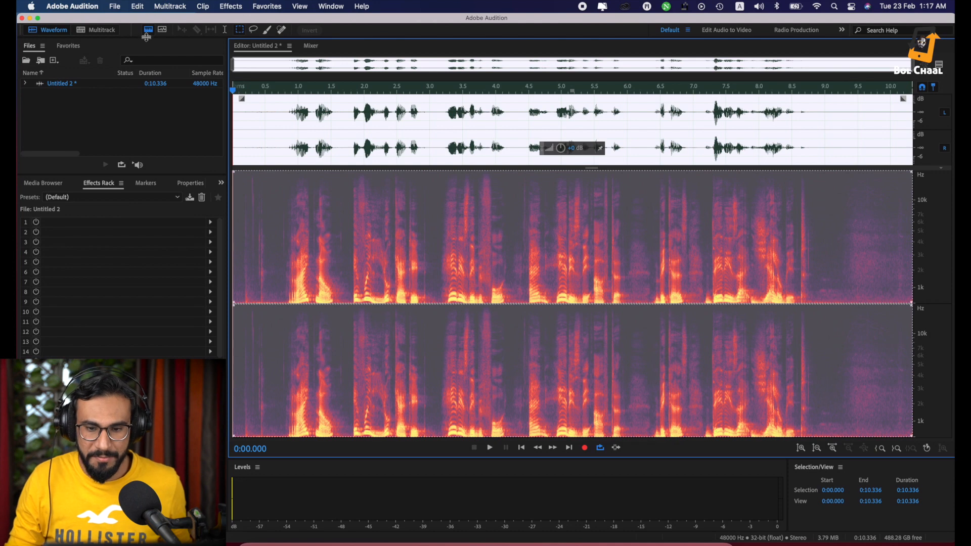
pyautogui.scroll(2, 834, 137)
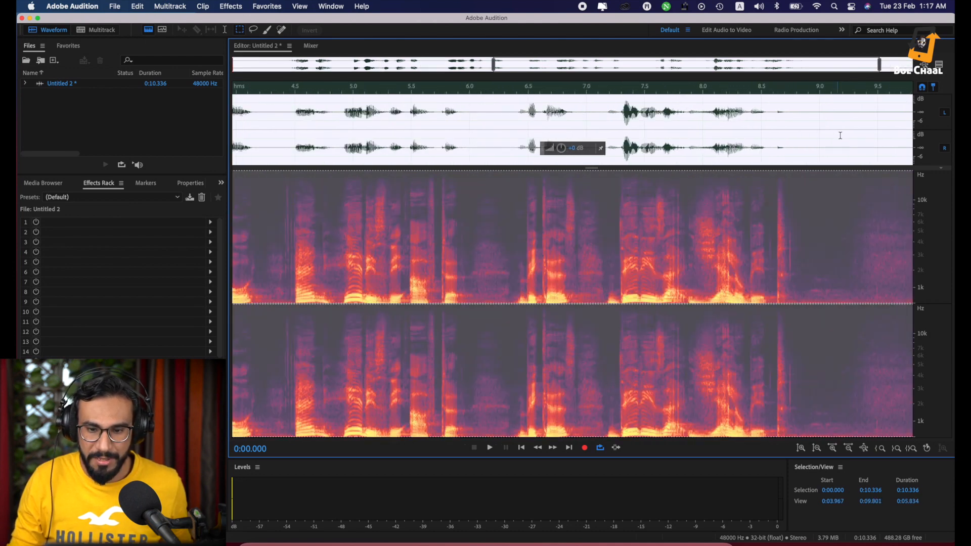
pyautogui.moveTo(853, 124); pyautogui.dragTo(806, 137)
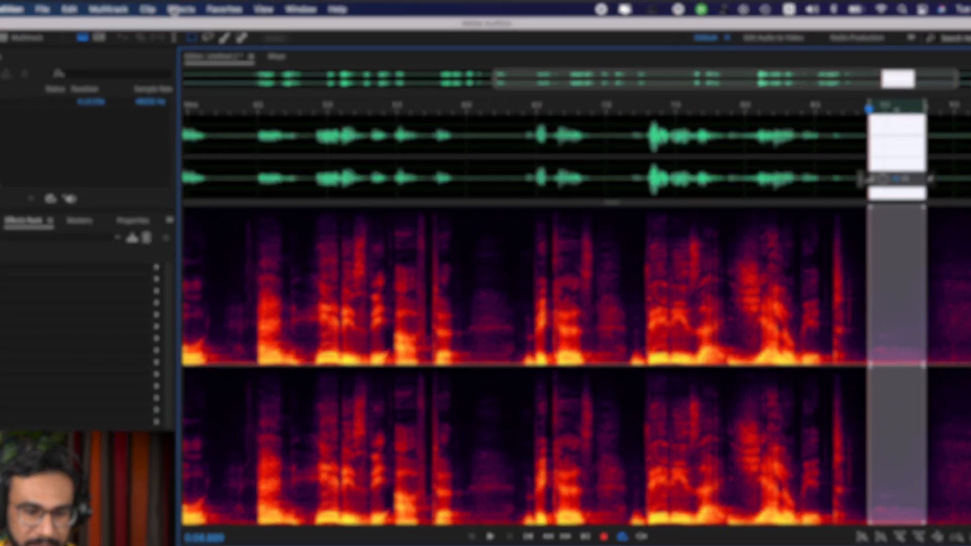
pyautogui.click(227, 6)
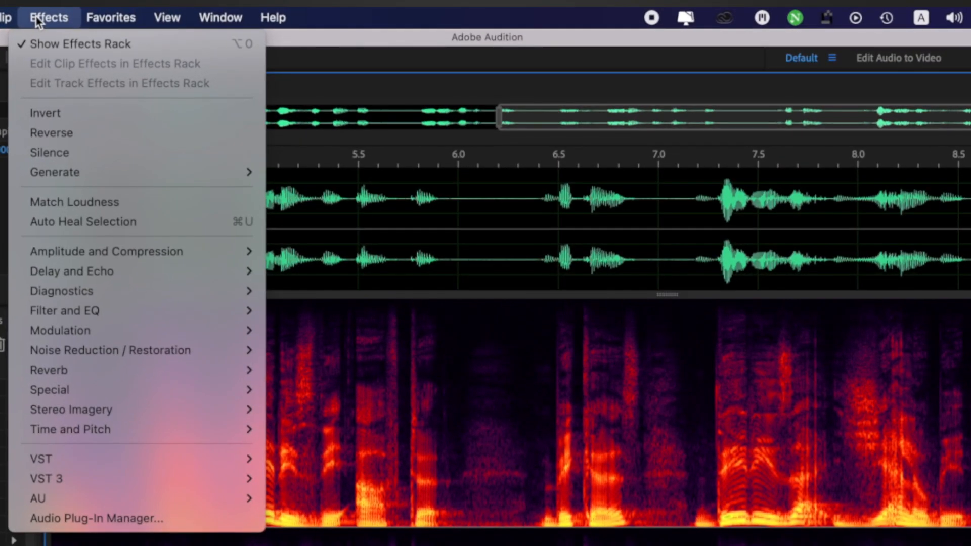
pyautogui.moveTo(185, 359)
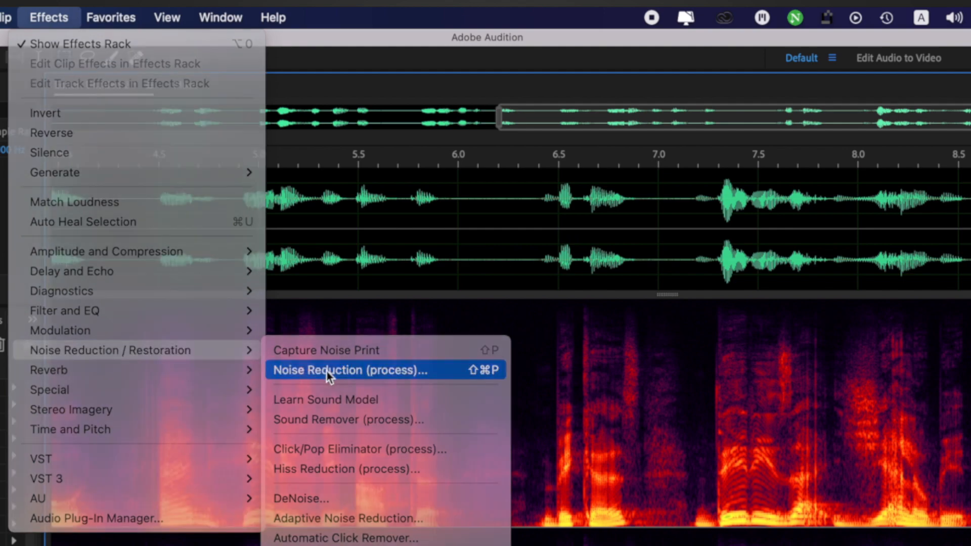
pyautogui.click(329, 371)
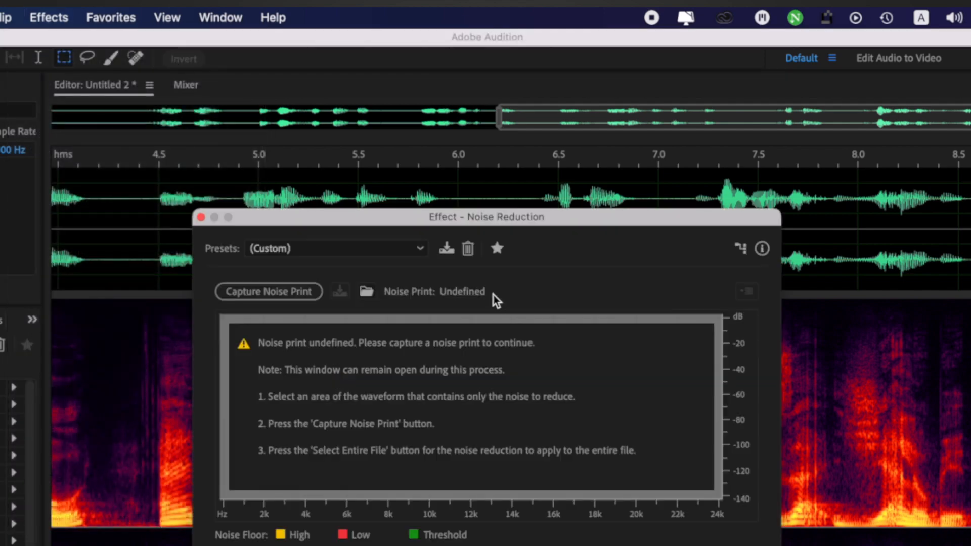
pyautogui.click(293, 296)
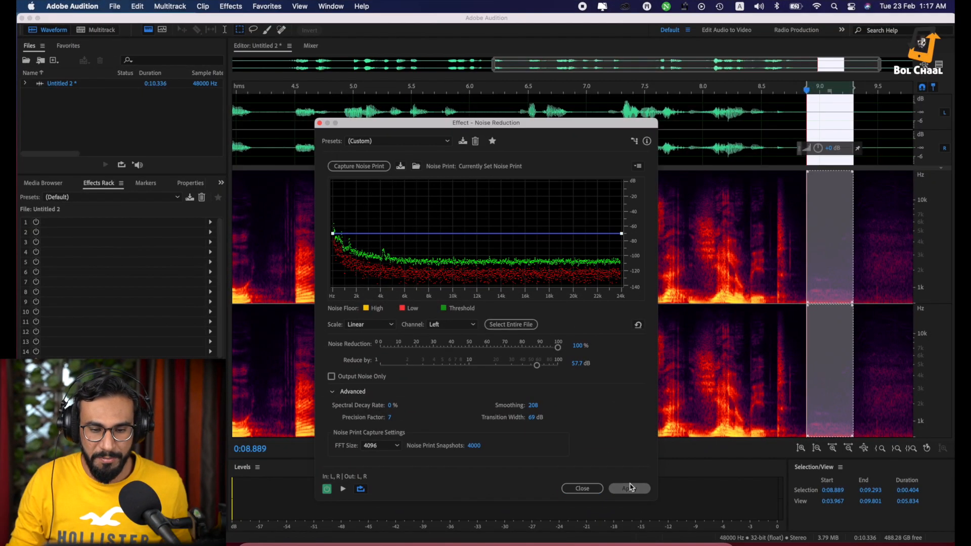
pyautogui.click(581, 487)
# Apply Noise Reduction to the entire recording with the captured noise print.
pyautogui.press('\\')
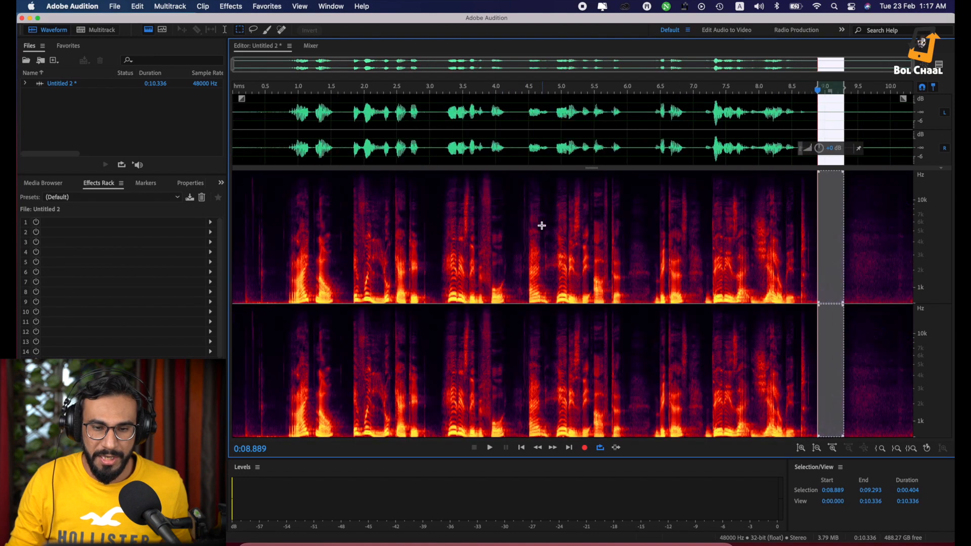
pyautogui.click(544, 143)
pyautogui.press('super+a')
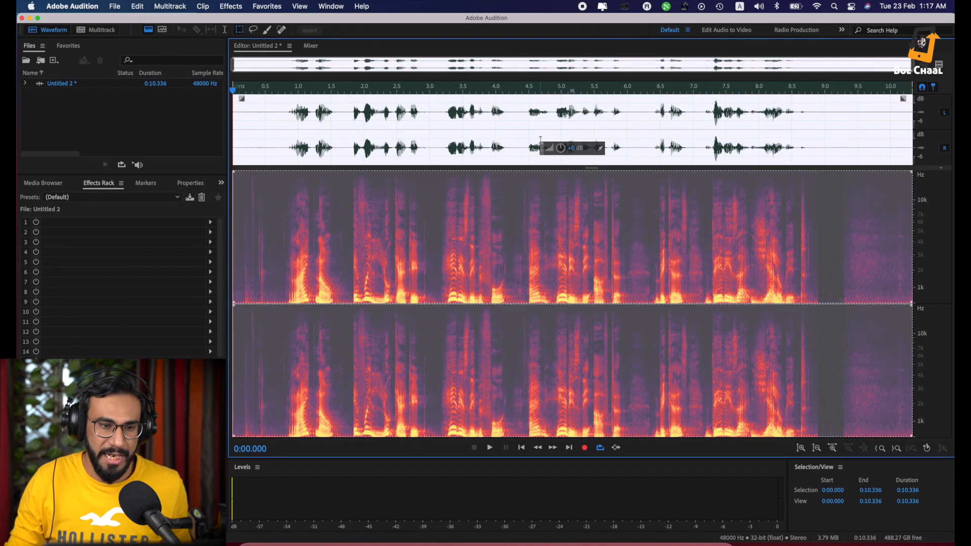
pyautogui.click(231, 6)
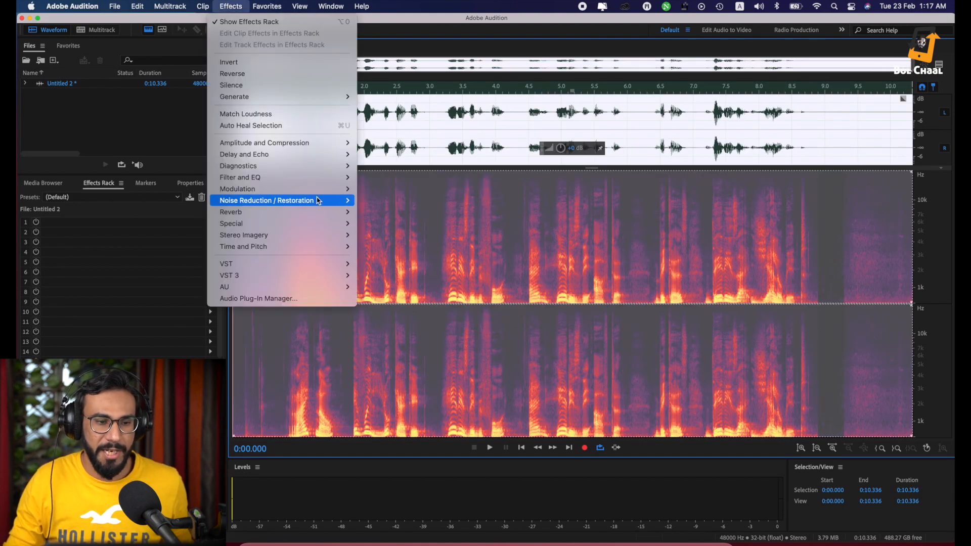
pyautogui.moveTo(324, 200)
pyautogui.click(421, 212)
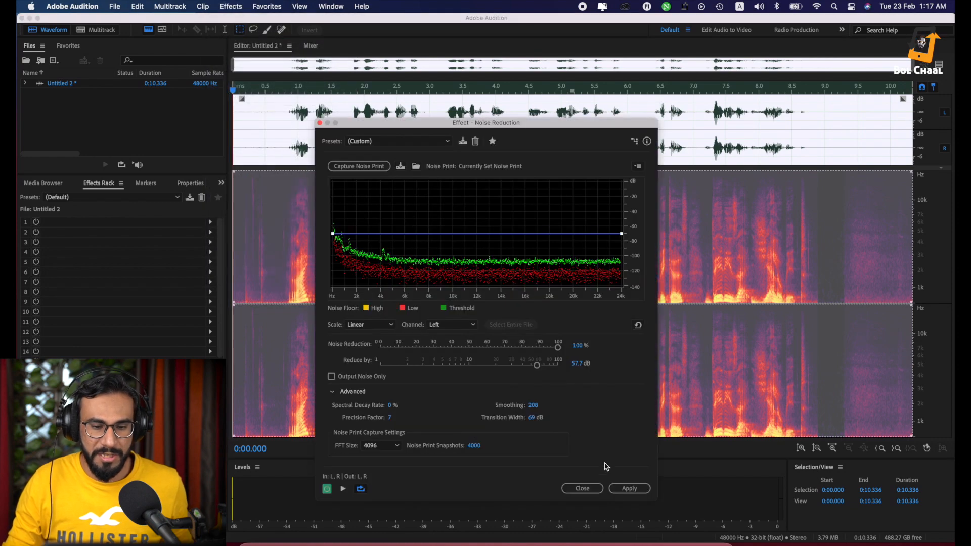
pyautogui.click(623, 489)
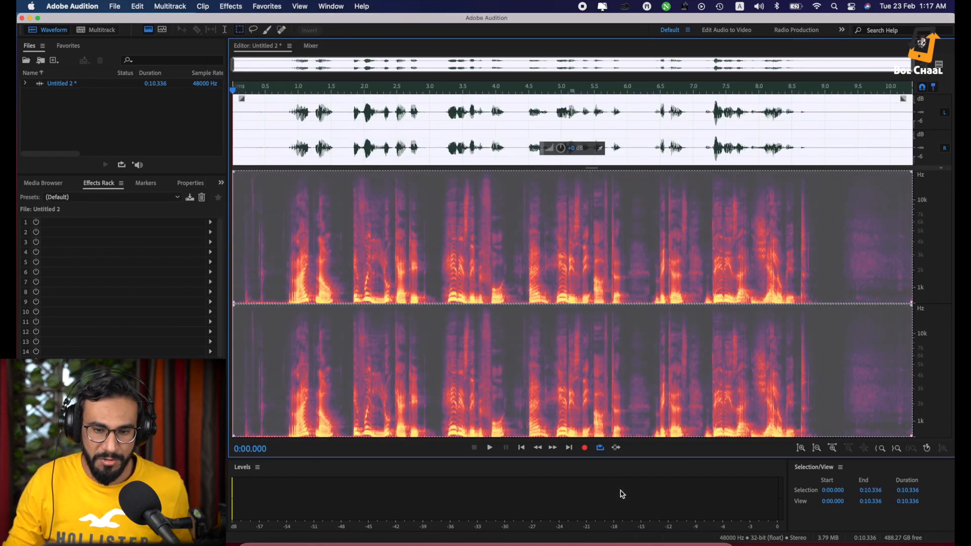
# Silence the speech-free start up to about 0.68 s and the end from about 9.0 s onward.
pyautogui.click(280, 133)
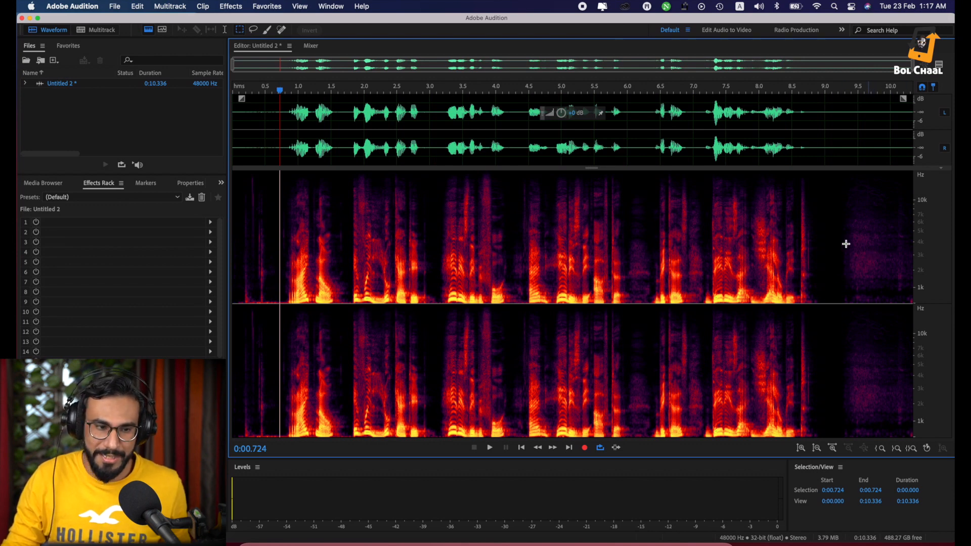
pyautogui.moveTo(277, 116); pyautogui.dragTo(177, 116)
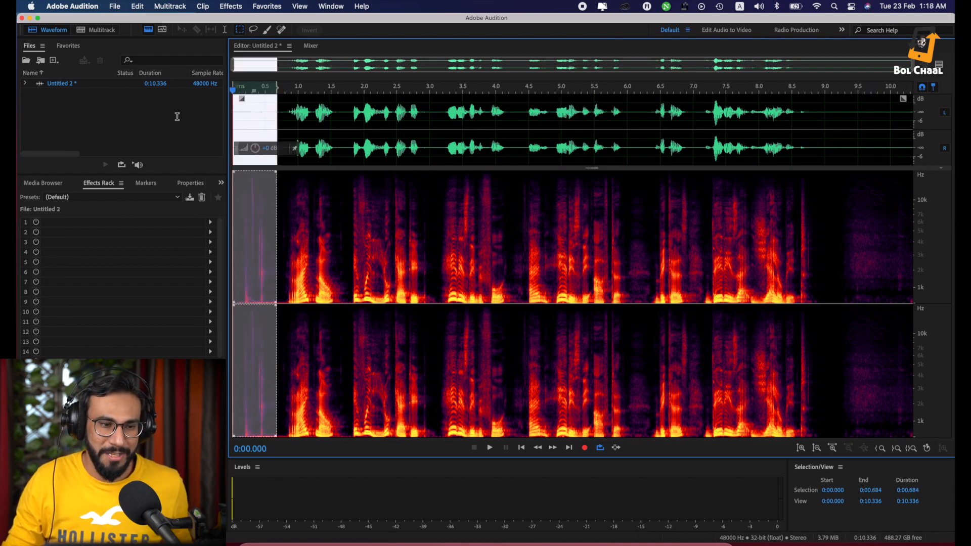
pyautogui.rightClick(242, 119)
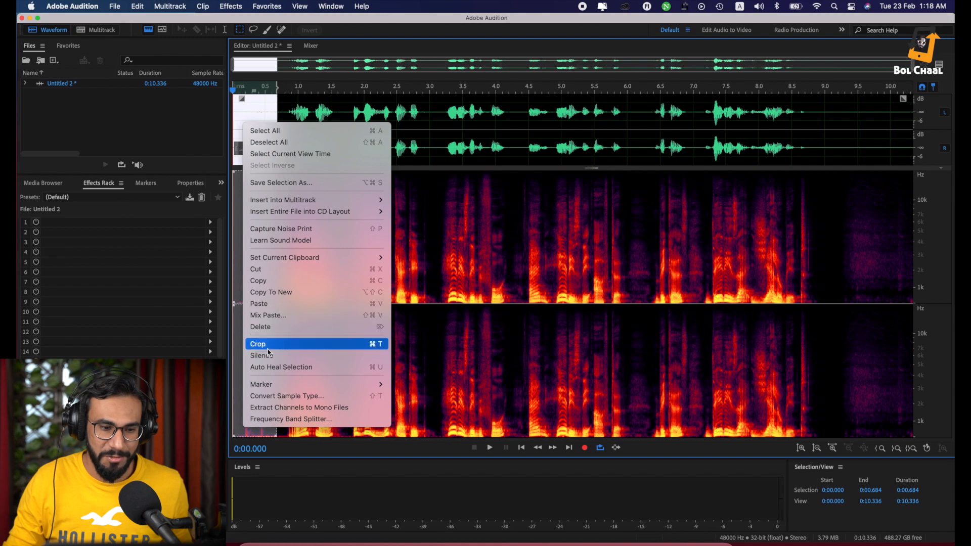
pyautogui.press('Escape')
pyautogui.moveTo(823, 126); pyautogui.dragTo(914, 126)
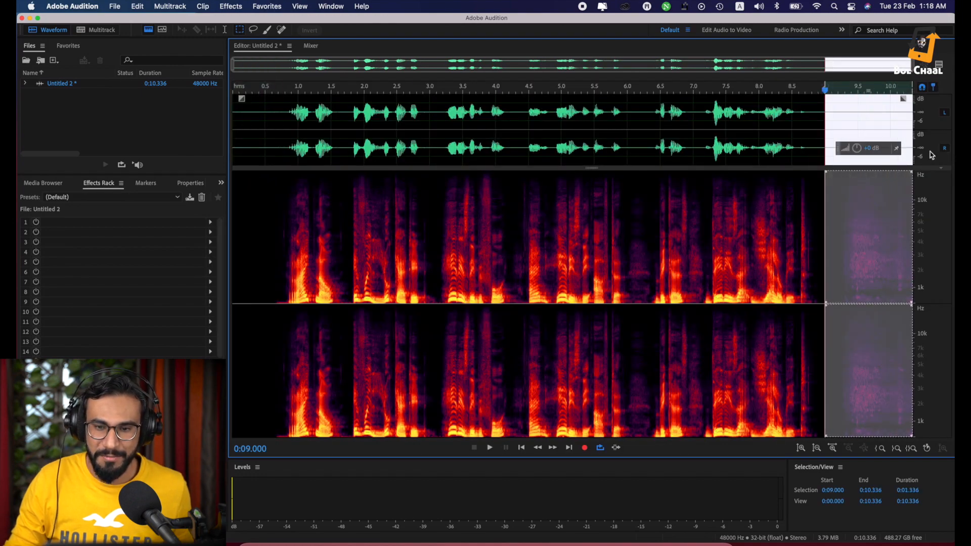
pyautogui.rightClick(860, 126)
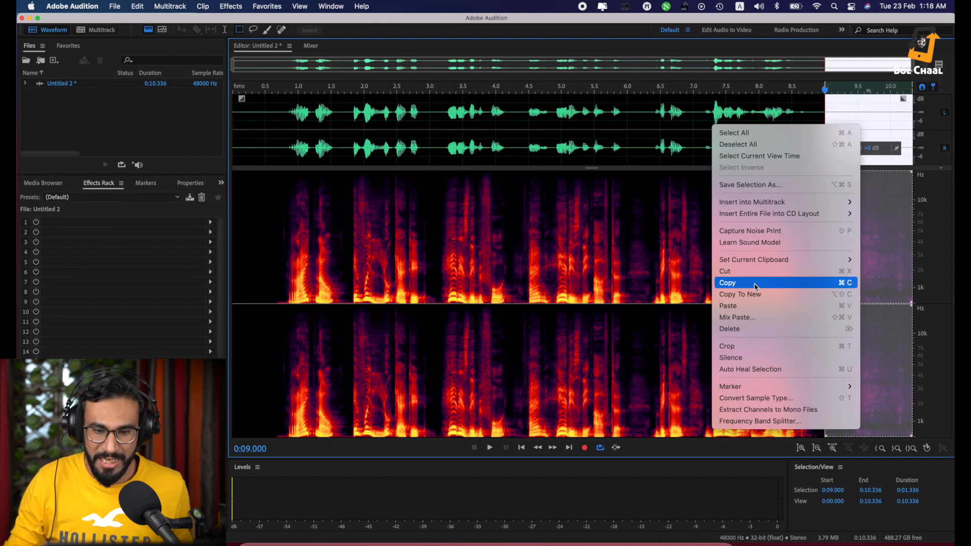
pyautogui.click(733, 357)
# Hide the spectral display and apply the Vocal Enhancer effect with the Male preset to the entire recording.
pyautogui.click(148, 29)
pyautogui.click(431, 284)
pyautogui.press('super+a')
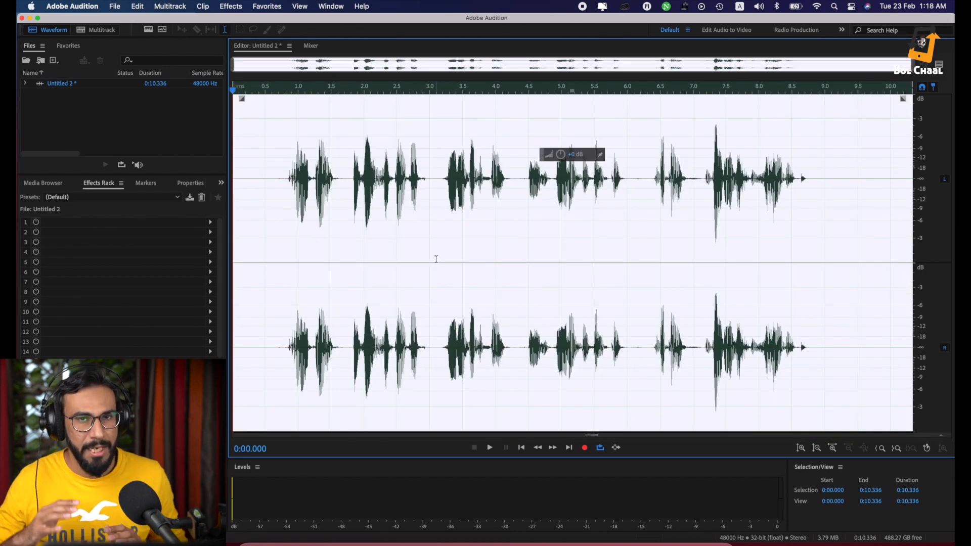
pyautogui.click(223, 7)
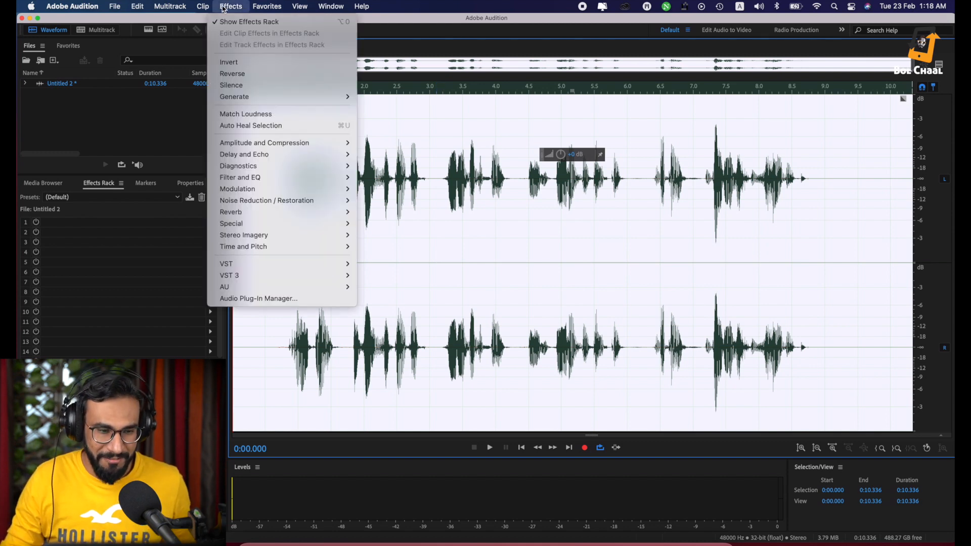
pyautogui.moveTo(270, 225)
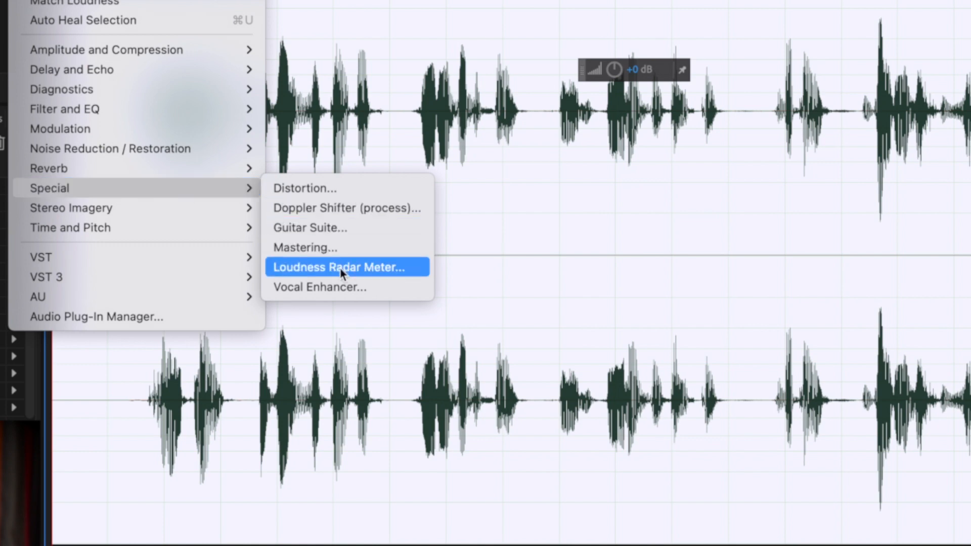
pyautogui.click(336, 288)
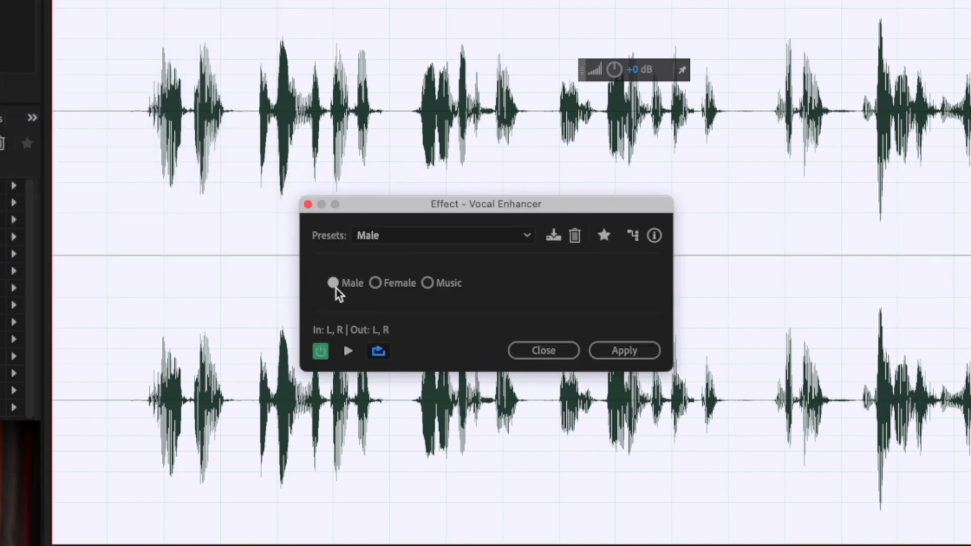
pyautogui.click(642, 352)
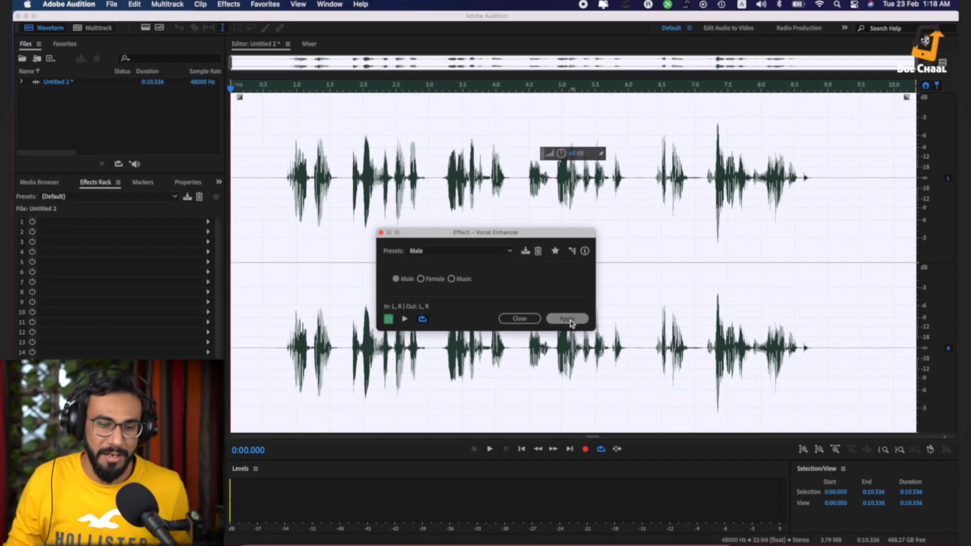
pyautogui.click(570, 322)
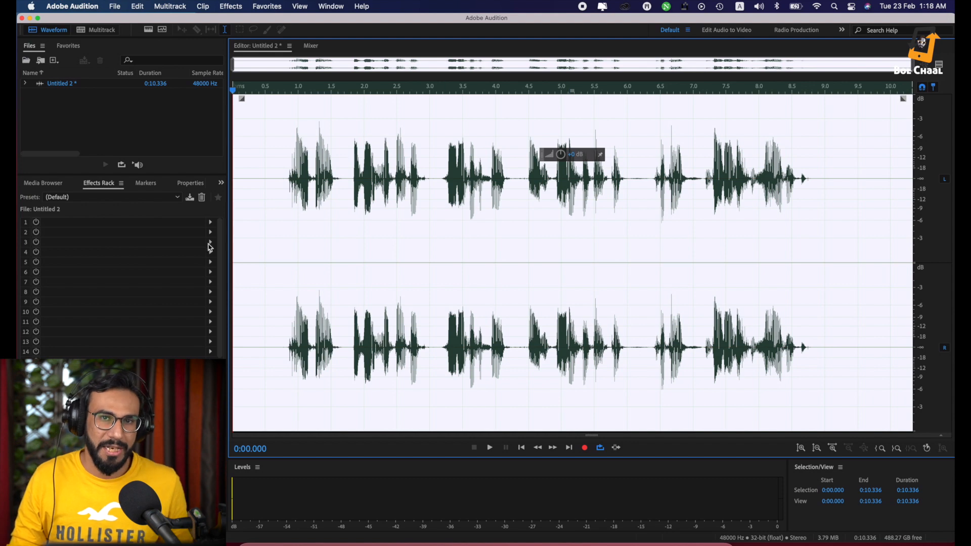
# Open the Parametric Equalizer effect for the entire recording and load the Acoustic Guitar preset.
pyautogui.click(231, 6)
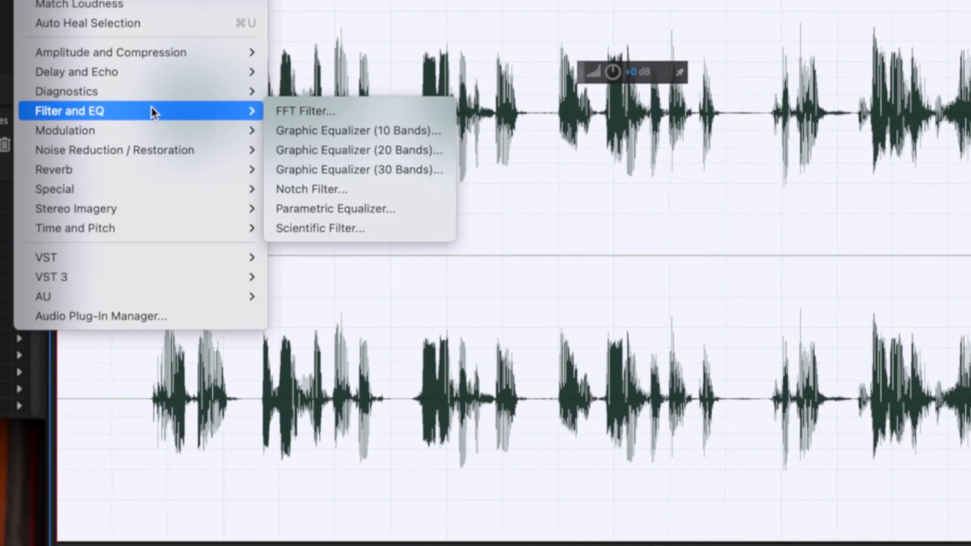
pyautogui.moveTo(200, 166)
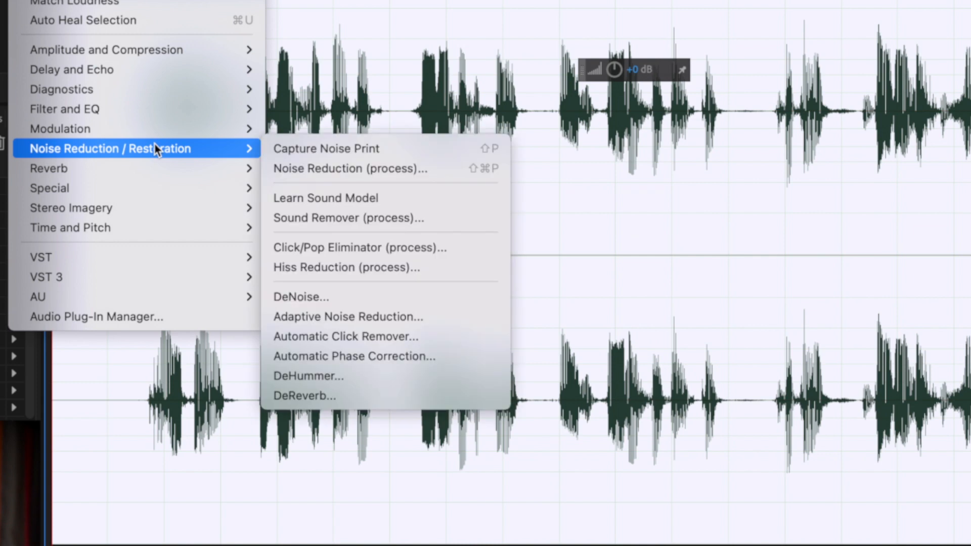
pyautogui.moveTo(144, 115)
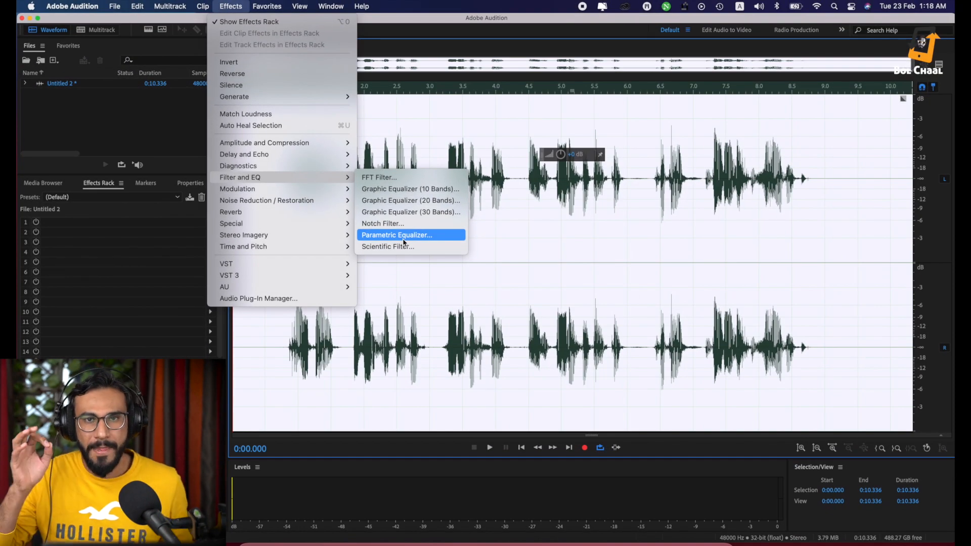
pyautogui.click(404, 238)
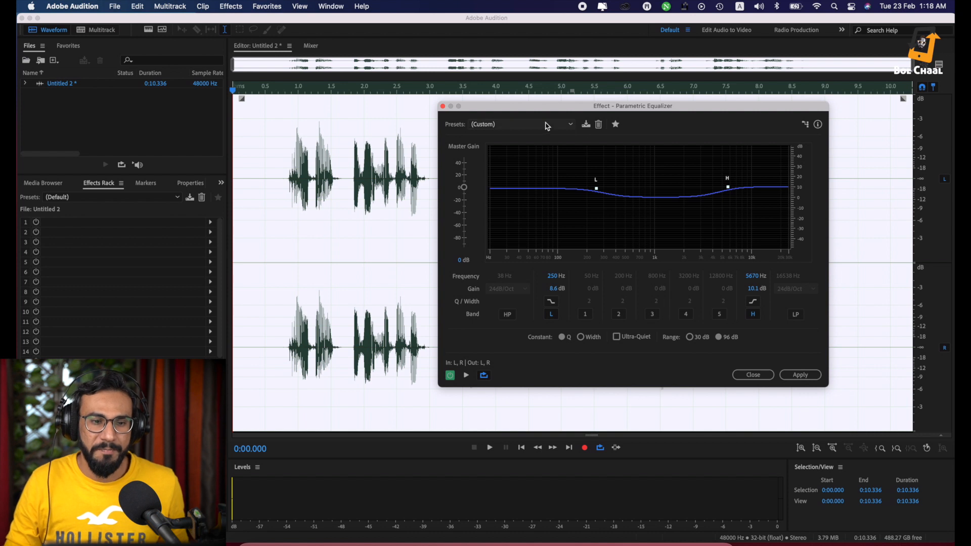
pyautogui.click(563, 125)
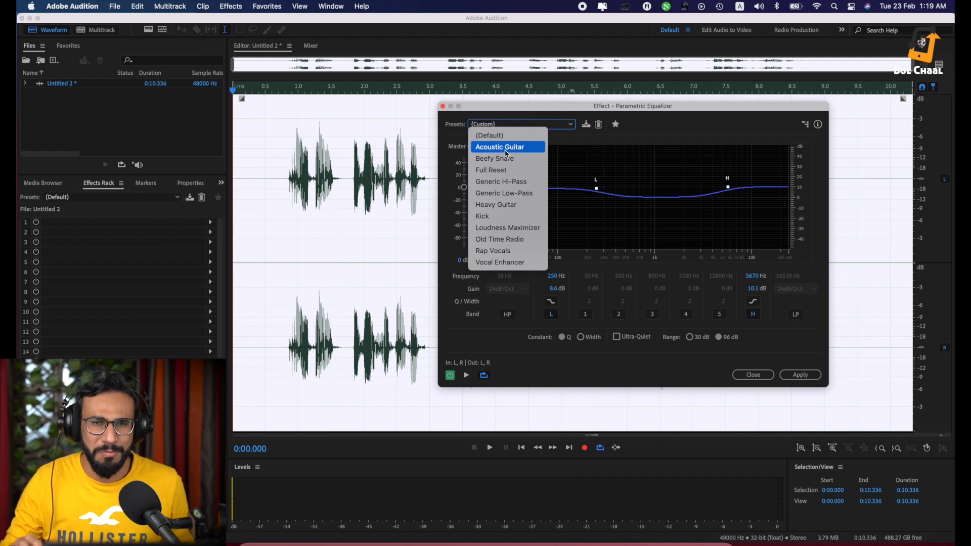
pyautogui.click(506, 147)
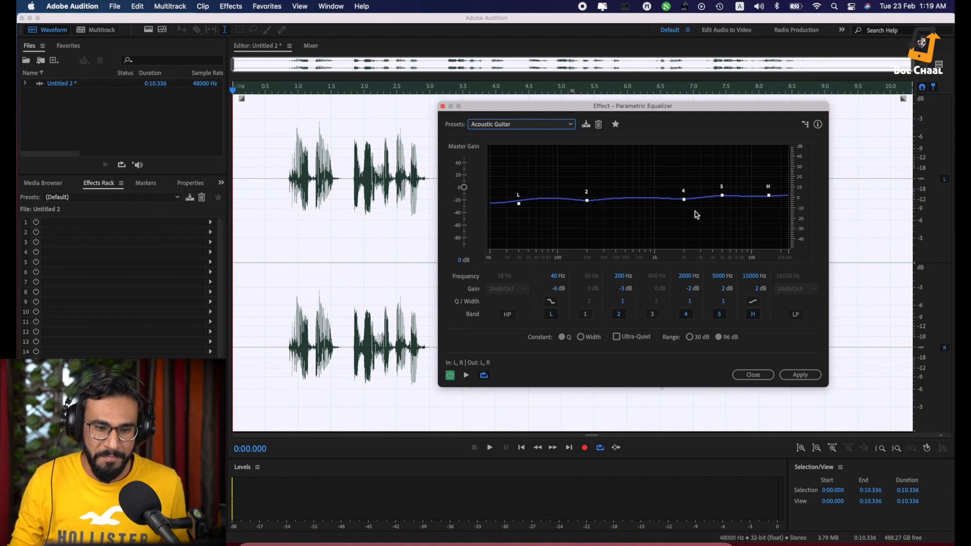
# Preview from about 0.5 s and raise the equalizer's H band to about 10.6 dB at 13884 Hz and band 5 to about 14.7 dB at 5007 Hz.
pyautogui.click(265, 243)
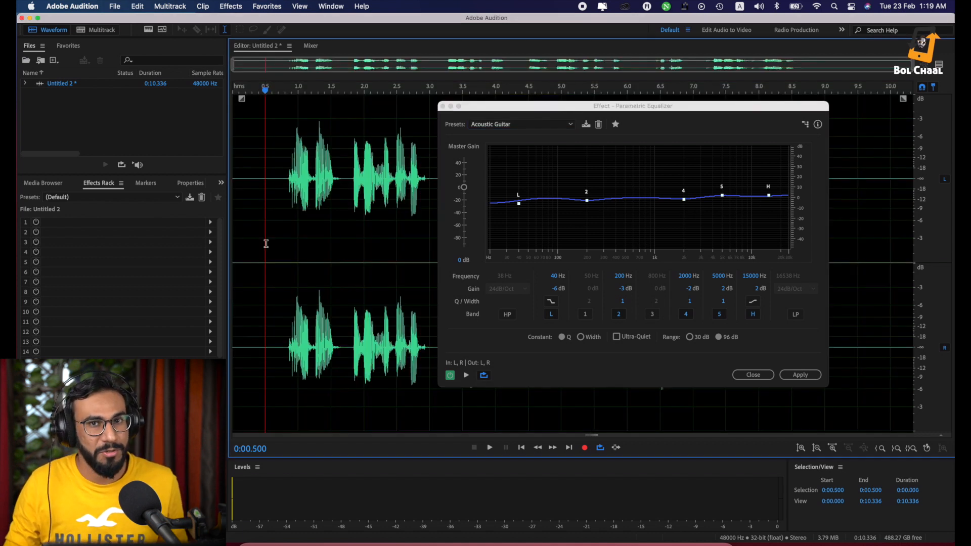
pyautogui.click(466, 375)
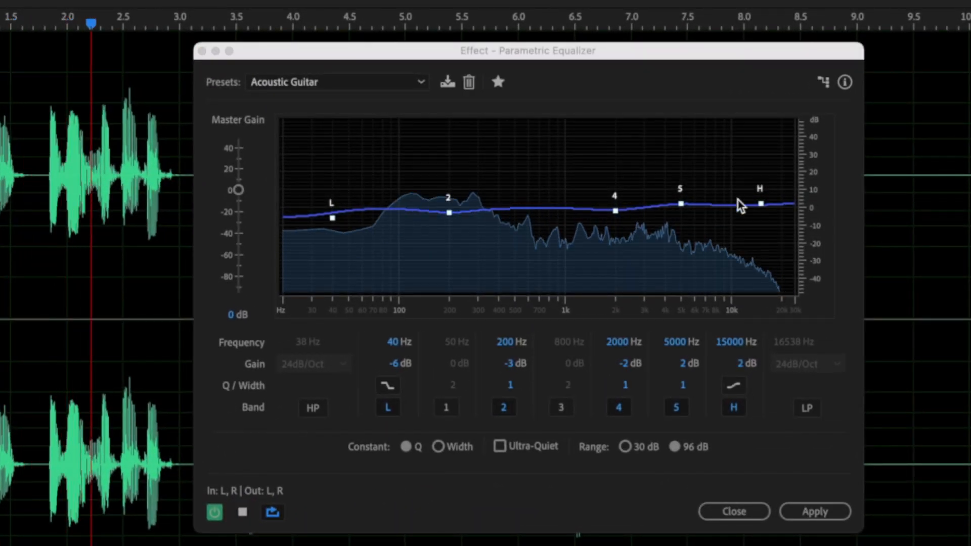
pyautogui.moveTo(761, 203); pyautogui.dragTo(755, 188)
pyautogui.moveTo(680, 203); pyautogui.dragTo(681, 181)
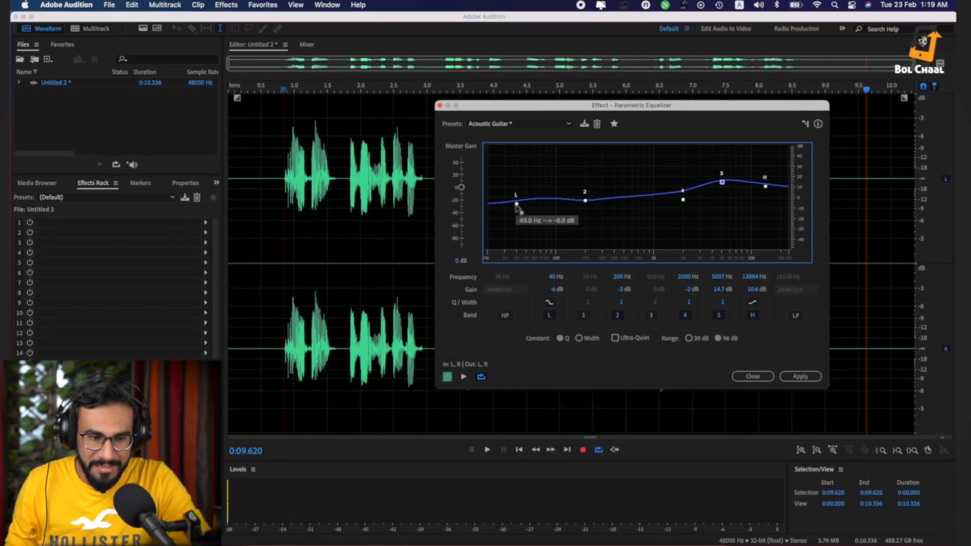
# While previewing from 0.7 s, raise band 2 to about 5.1 dB at 197 Hz and band L to -3.5 dB at 41 Hz, and apply the equalizer.
pyautogui.click(274, 230)
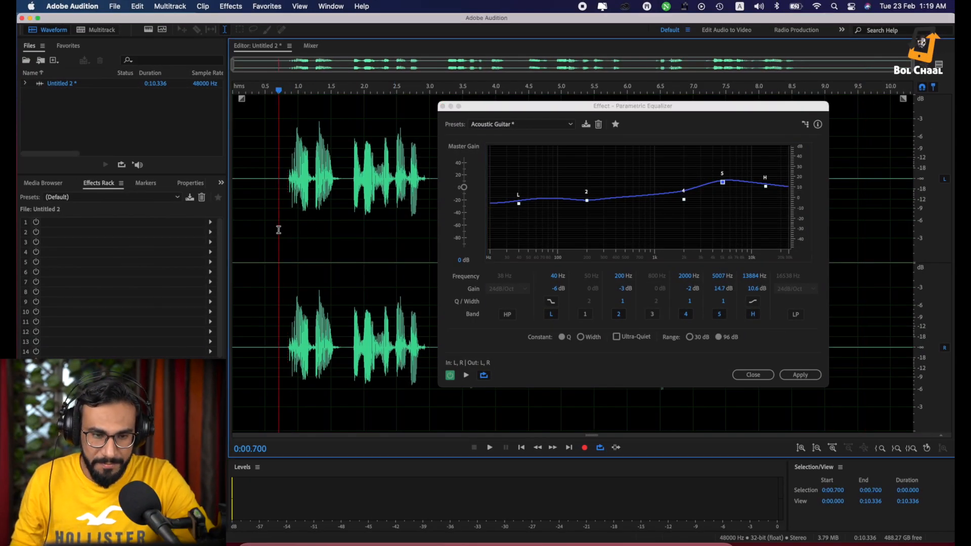
pyautogui.press('space')
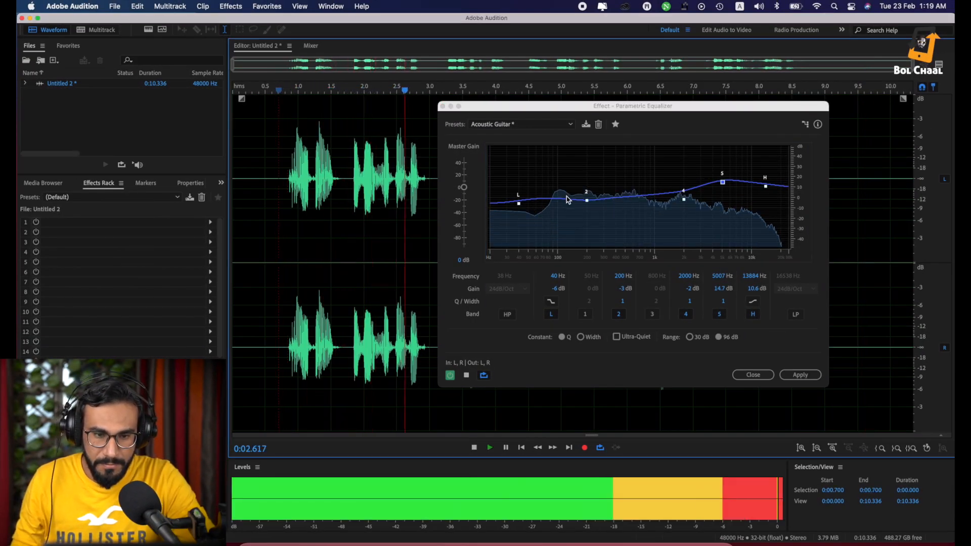
pyautogui.moveTo(587, 200); pyautogui.dragTo(586, 192)
pyautogui.moveTo(520, 205); pyautogui.dragTo(520, 201)
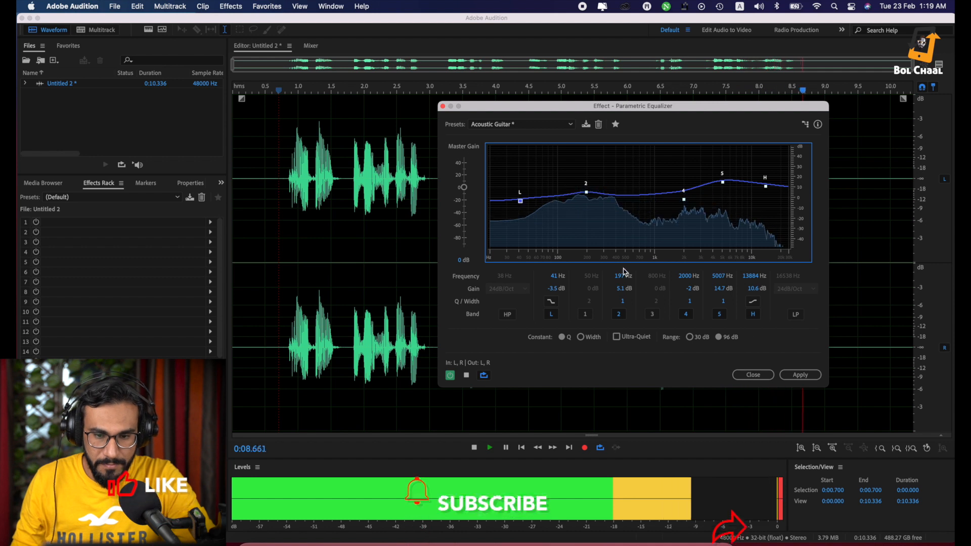
pyautogui.press('space')
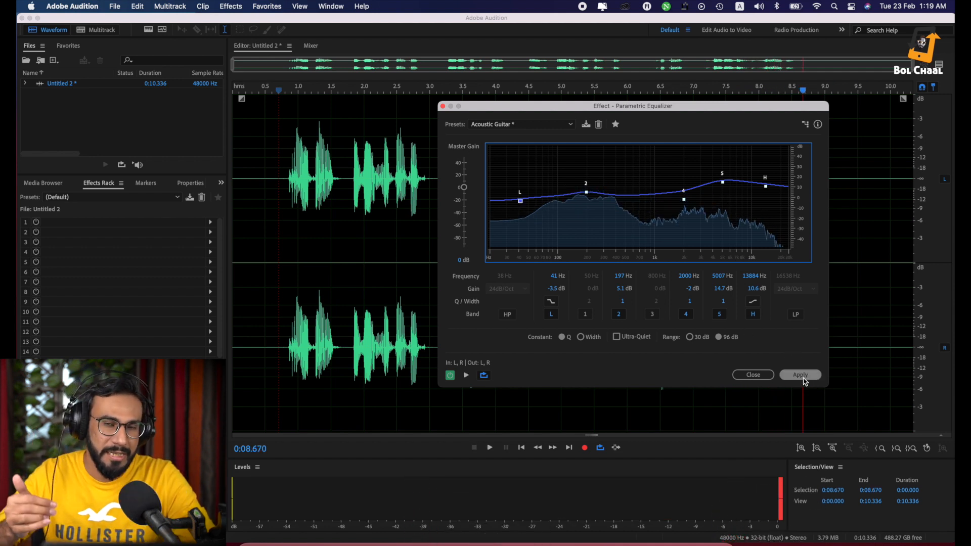
pyautogui.click(800, 375)
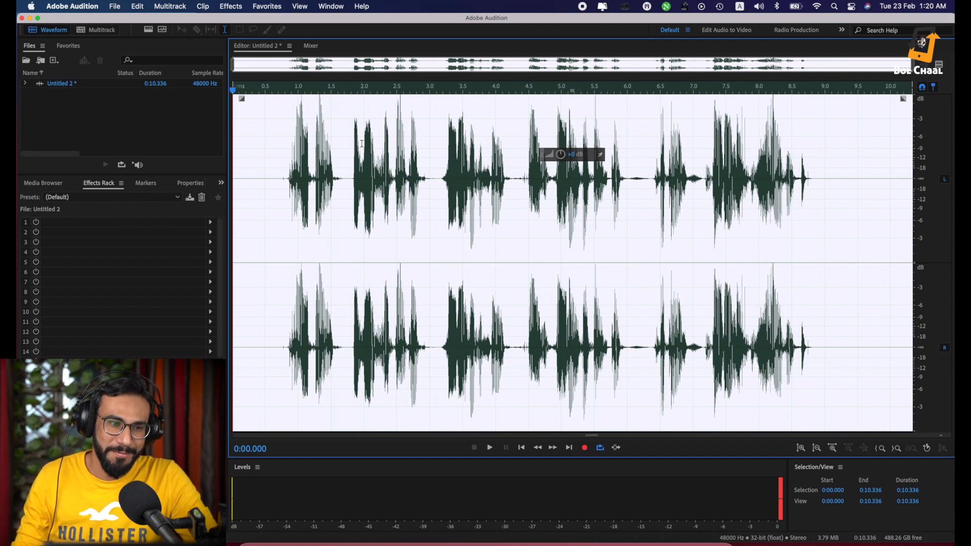
# Open the Mastering effect, load its Default preset and move its dialog off the later part of the waveform.
pyautogui.click(230, 6)
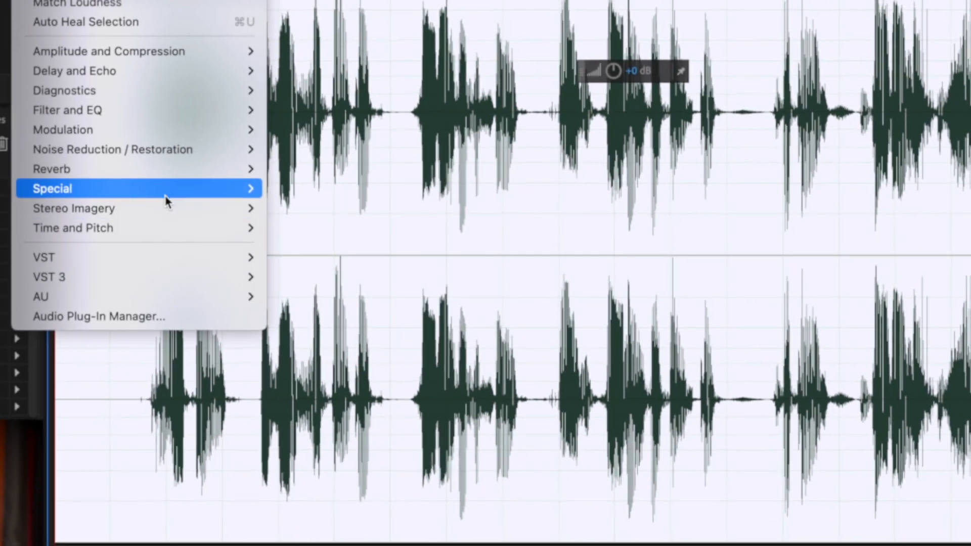
pyautogui.moveTo(201, 196)
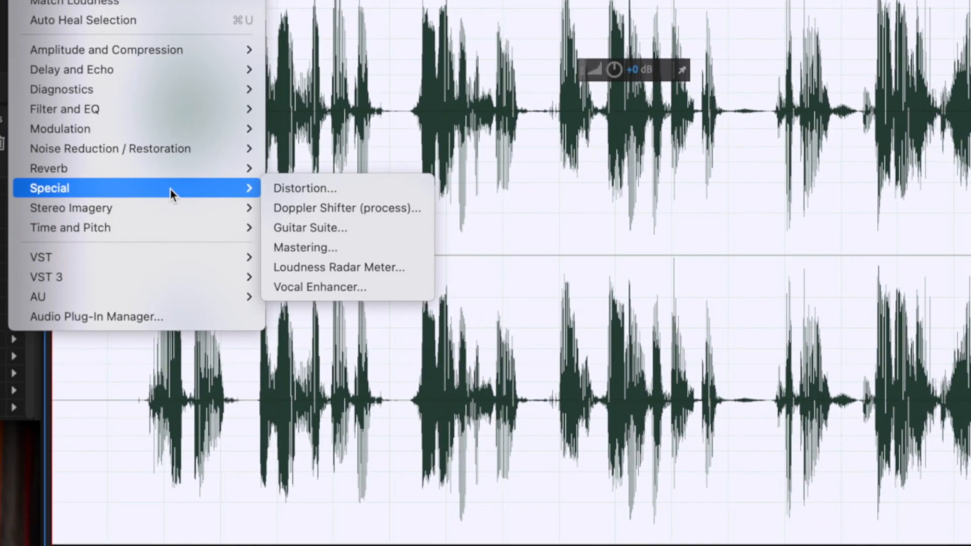
pyautogui.click(347, 246)
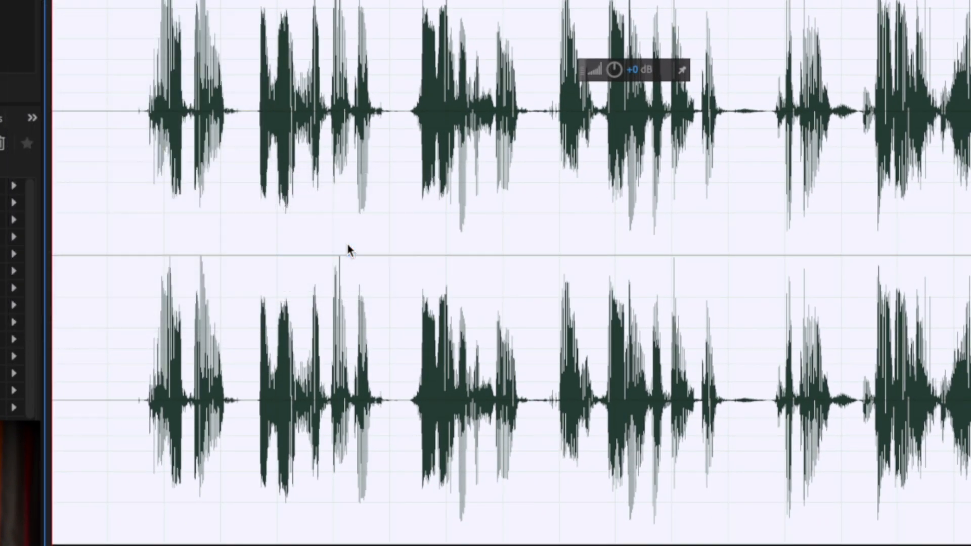
pyautogui.click(365, 101)
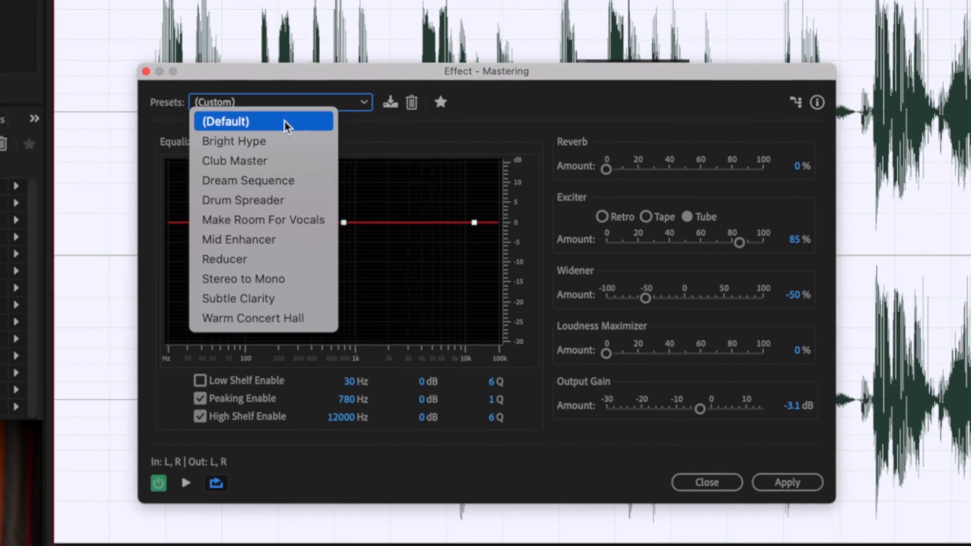
pyautogui.click(283, 121)
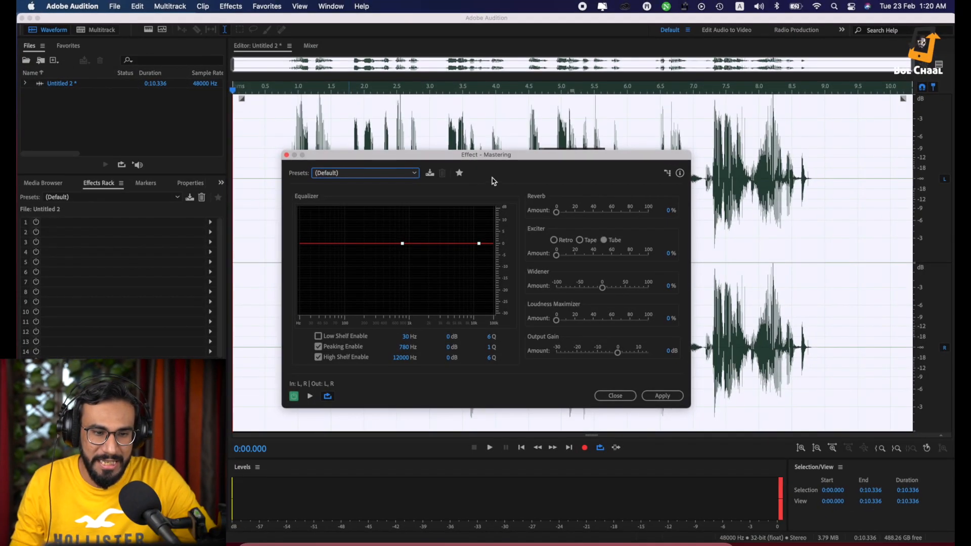
pyautogui.moveTo(567, 157); pyautogui.dragTo(515, 128)
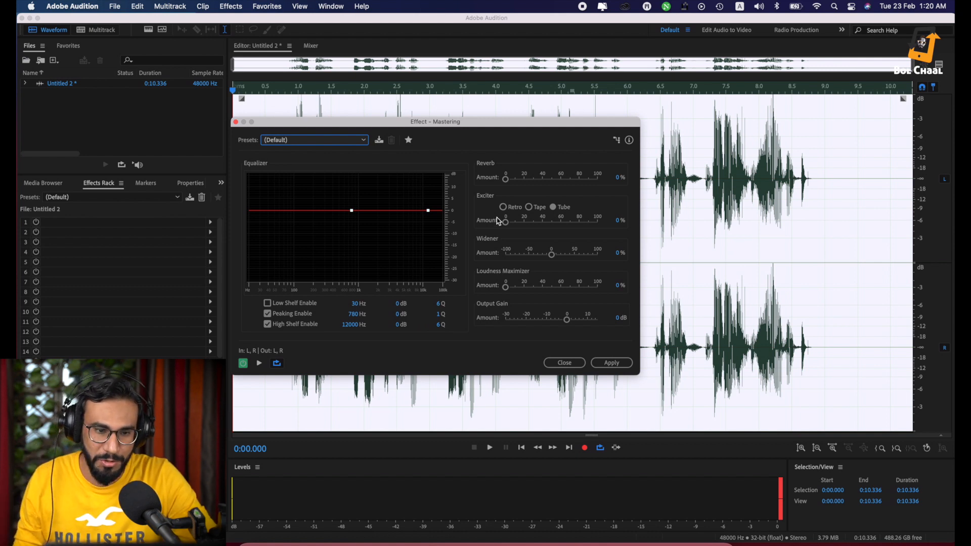
# Set the Mastering effect's Exciter amount to 80% and preview the result.
pyautogui.click(503, 223)
pyautogui.moveTo(504, 223); pyautogui.dragTo(575, 226)
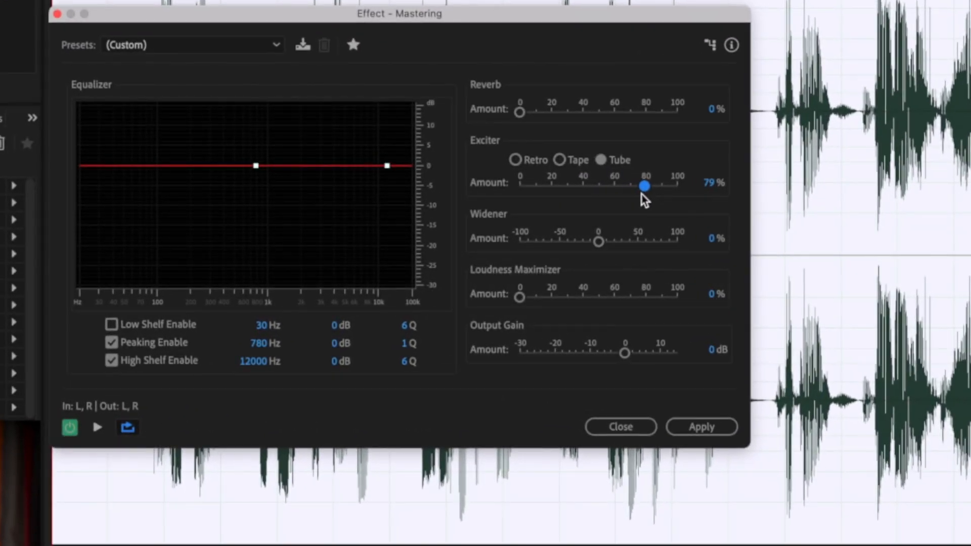
pyautogui.moveTo(641, 192); pyautogui.dragTo(642, 193)
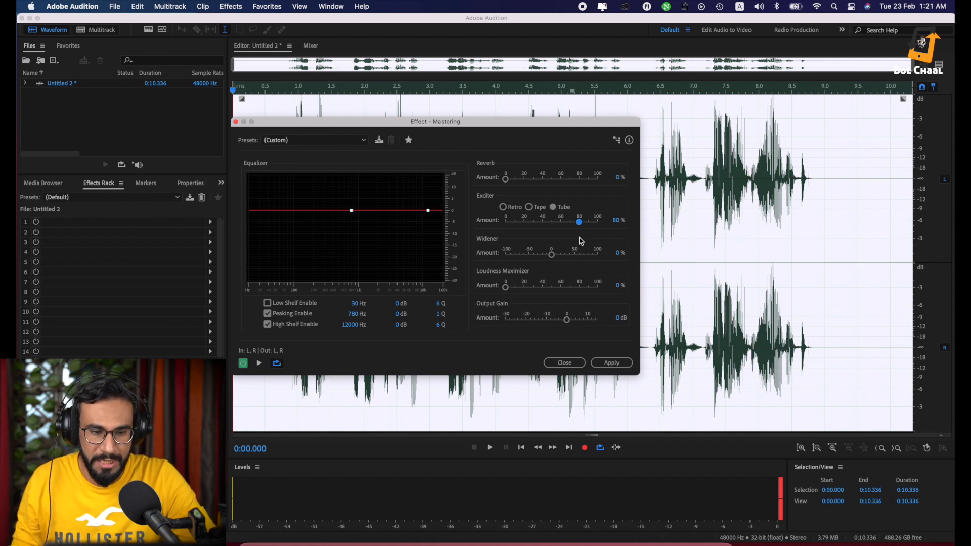
pyautogui.click(260, 364)
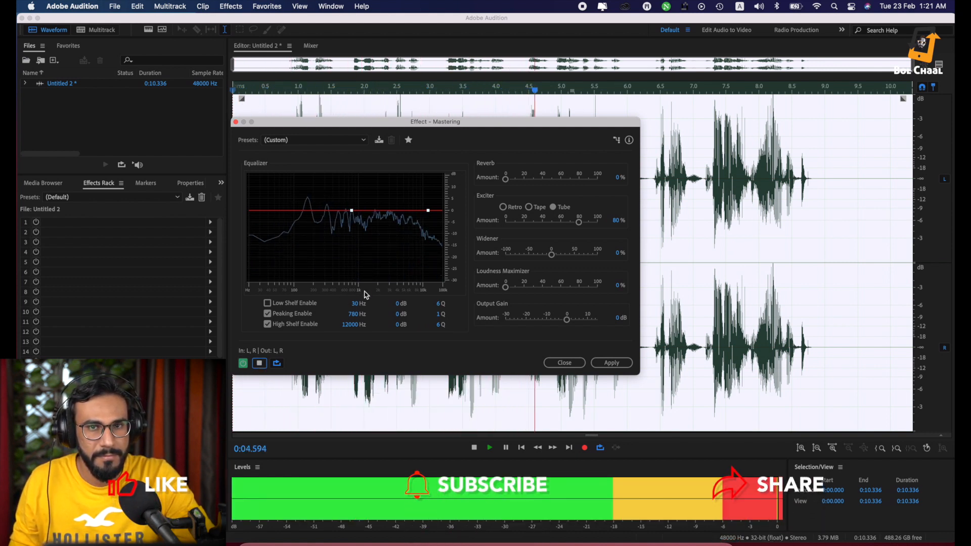
pyautogui.press('space')
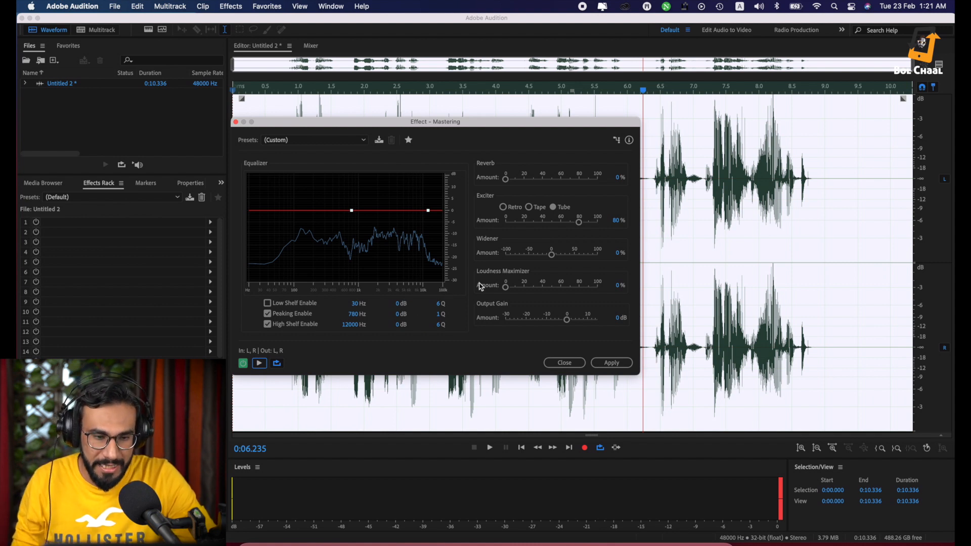
# Preview from near the start, set the Widener amount to about -49% and apply the Mastering effect to the recording.
pyautogui.click(239, 103)
pyautogui.press('space')
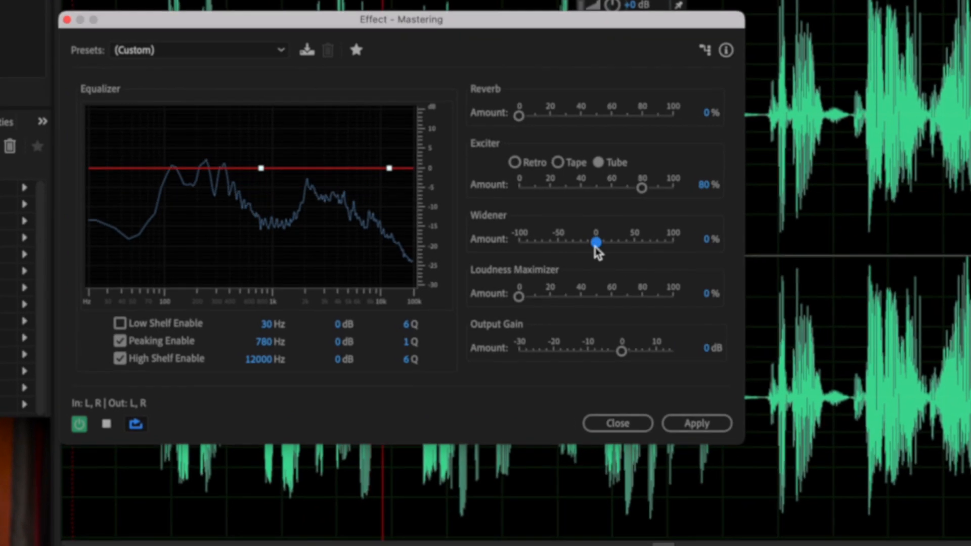
pyautogui.moveTo(551, 255)
pyautogui.mouseDown()
pyautogui.moveTo(537, 255)
pyautogui.moveTo(559, 247)
pyautogui.mouseUp()
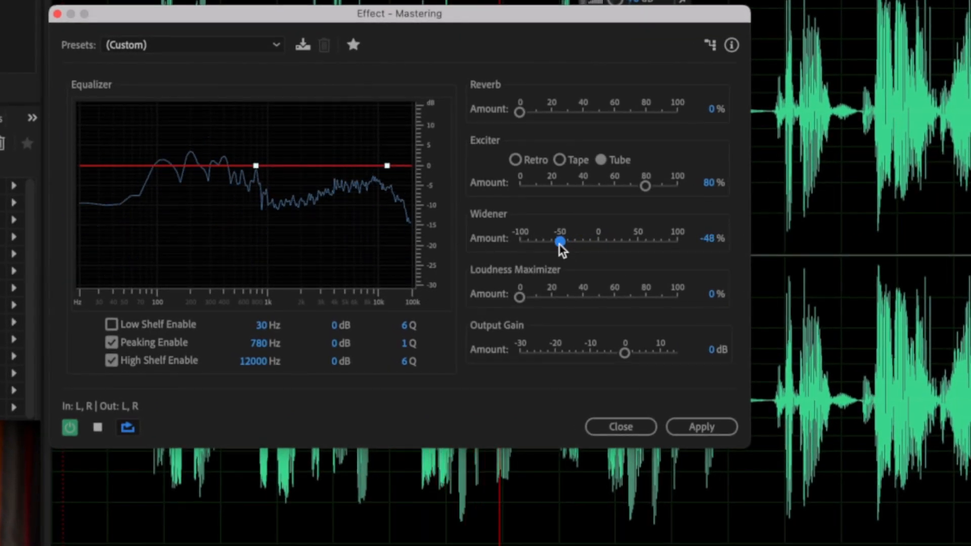
pyautogui.press('space')
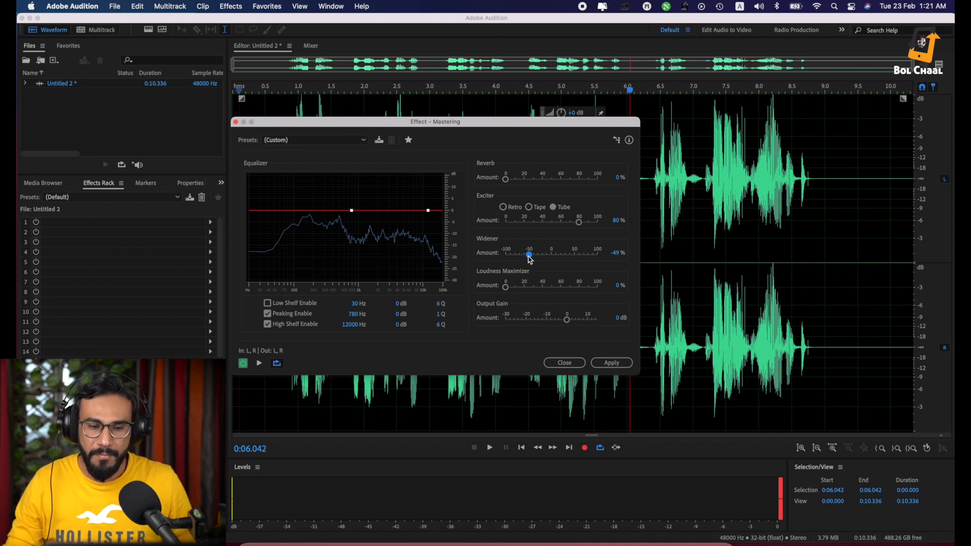
pyautogui.click(612, 363)
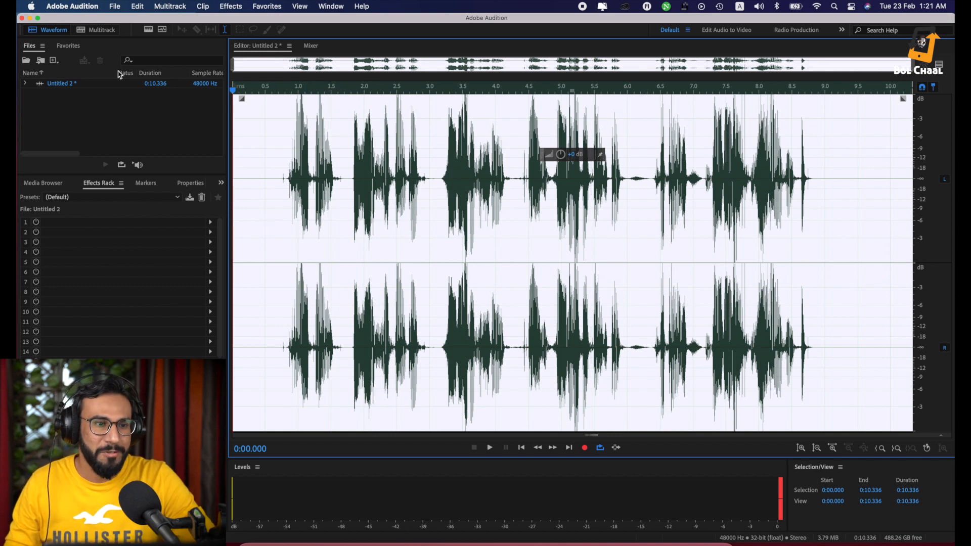
# Apply the Dynamics effect to the entire recording.
pyautogui.click(224, 6)
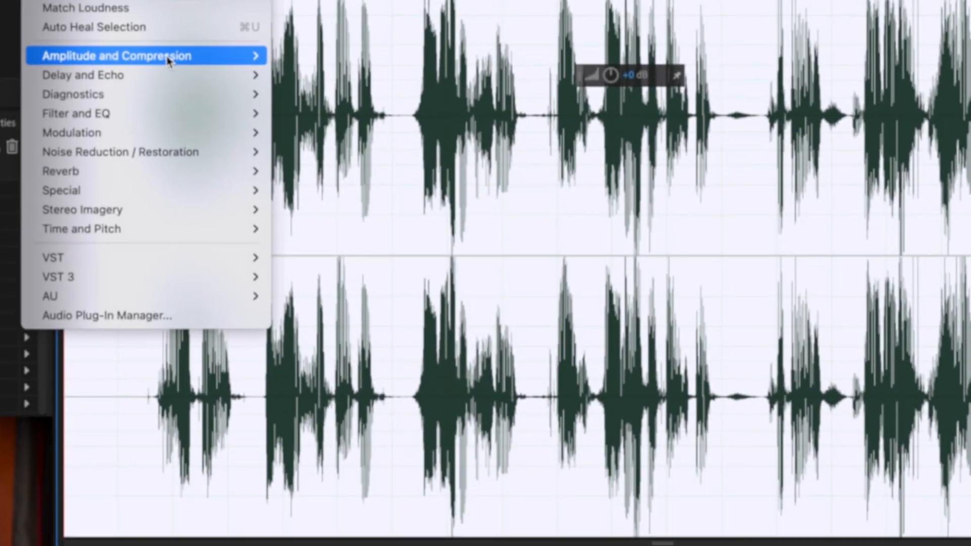
pyautogui.moveTo(166, 58)
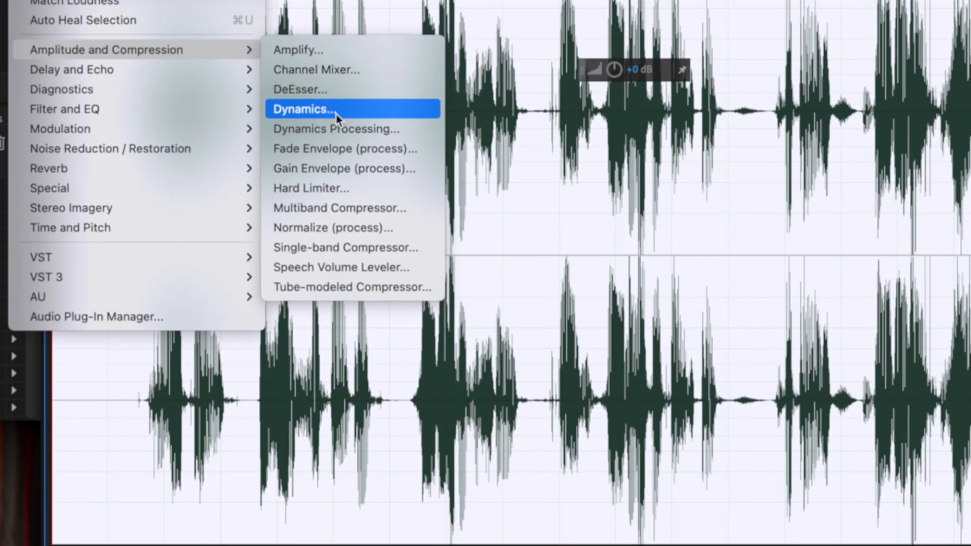
pyautogui.click(336, 113)
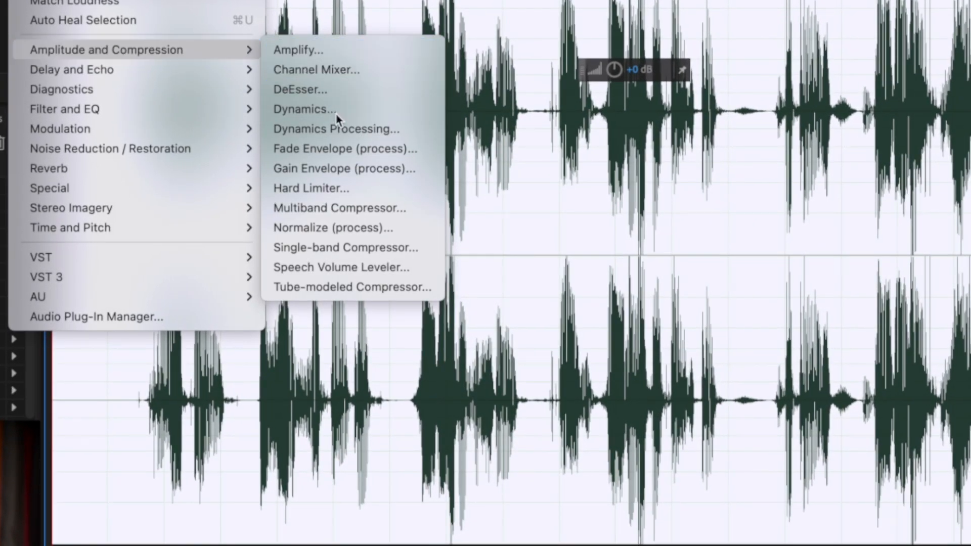
pyautogui.click(663, 498)
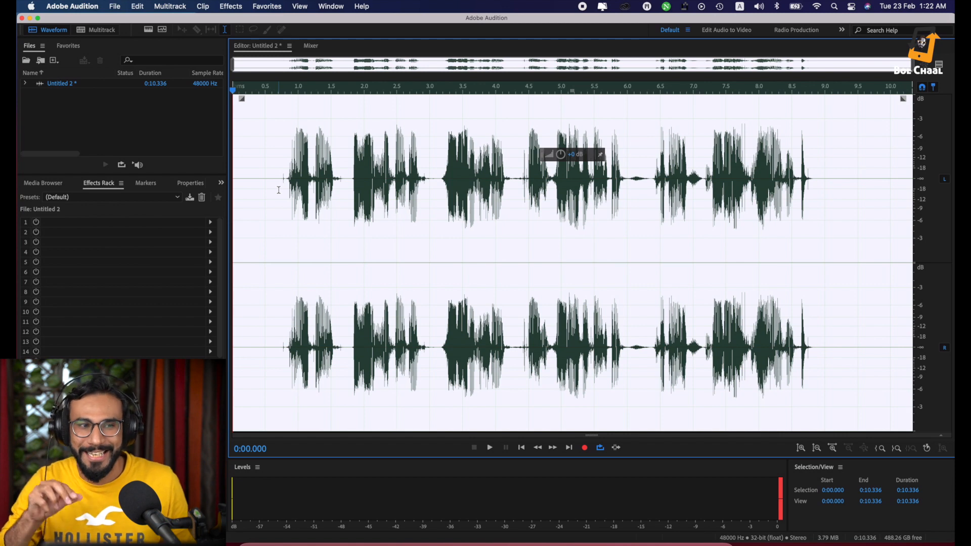
# Open the Parametric Equalizer for the entire recording and load its Loudness Maximizer preset.
pyautogui.click(226, 8)
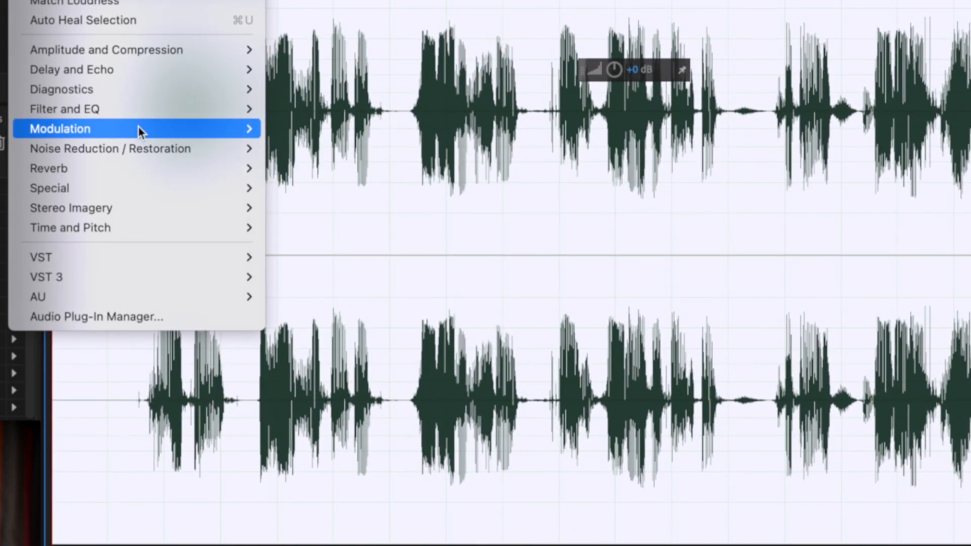
pyautogui.moveTo(142, 112)
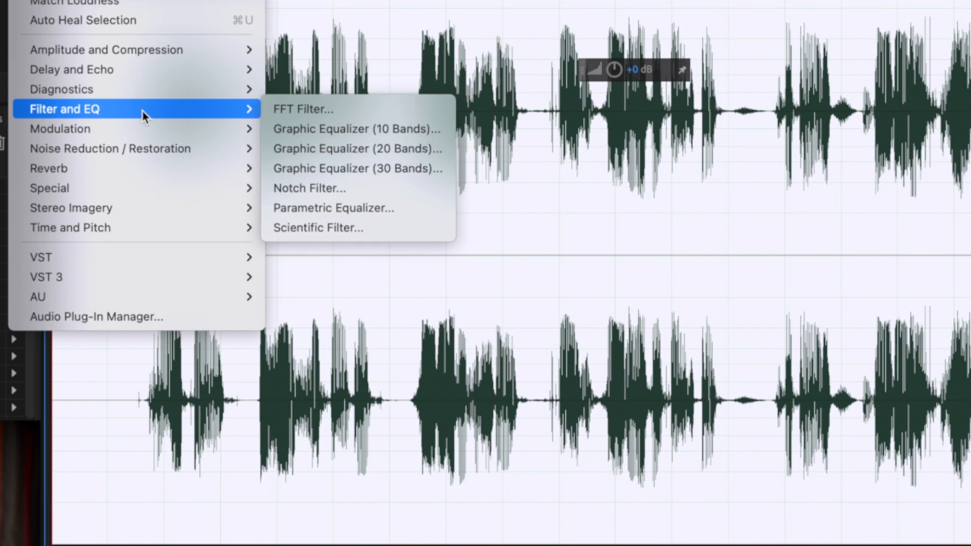
pyautogui.click(333, 208)
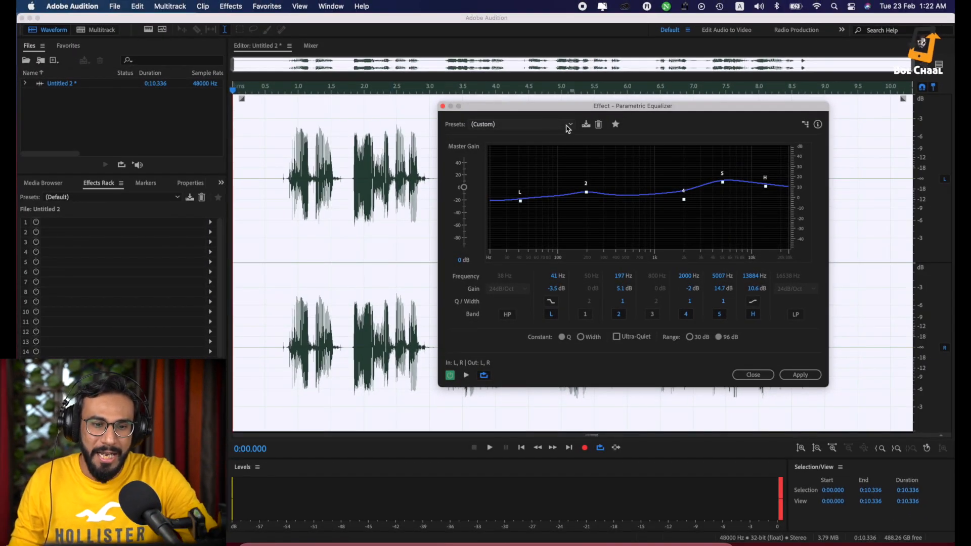
pyautogui.click(568, 126)
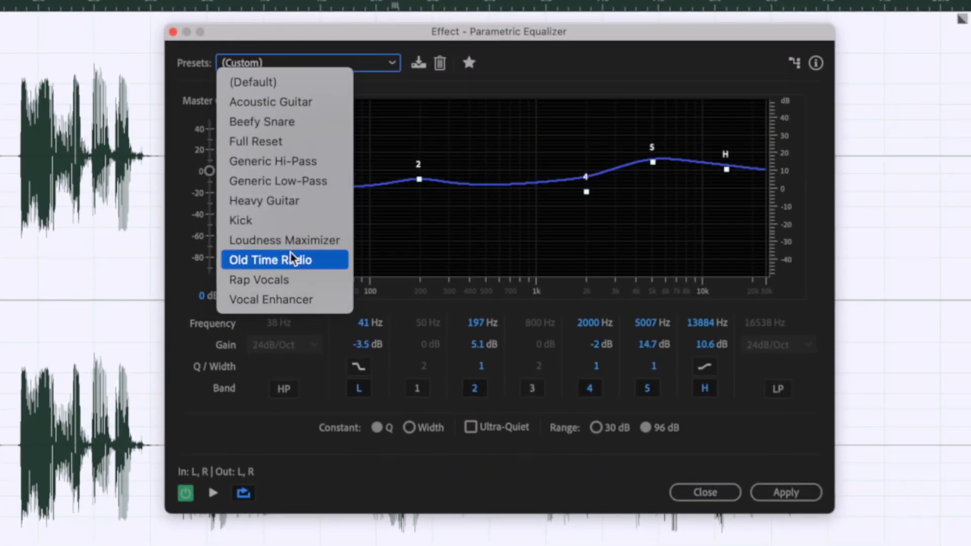
pyautogui.click(295, 252)
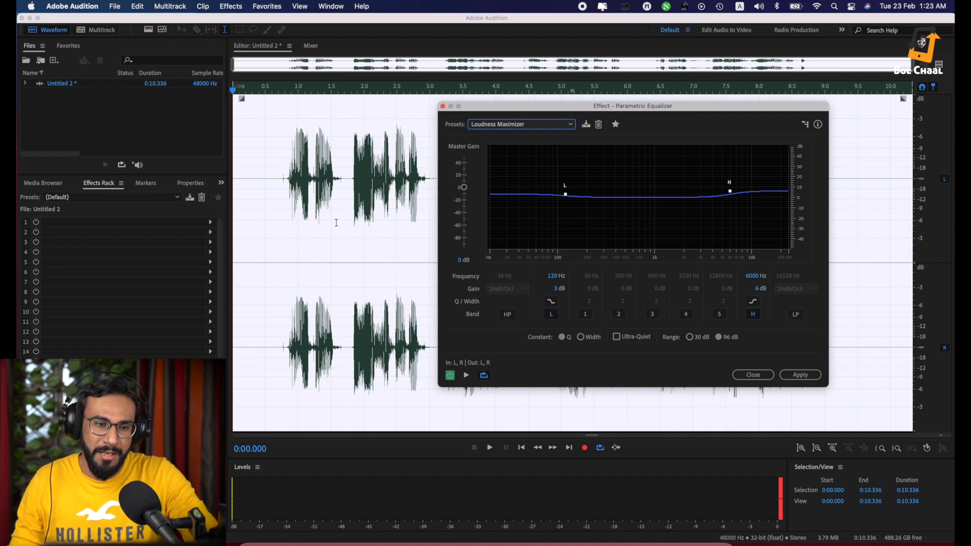
# While previewing, set the equalizer's low shelf to about 148 Hz and 10.1 dB, the high shelf to about 5262 Hz and 6.6 dB, and apply it.
pyautogui.click(260, 229)
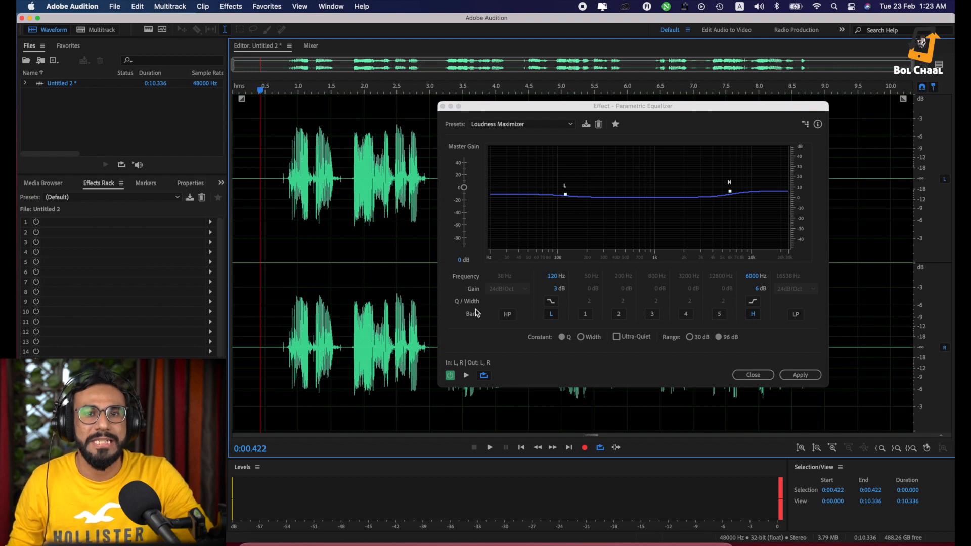
pyautogui.click(465, 375)
pyautogui.moveTo(565, 194); pyautogui.dragTo(574, 187)
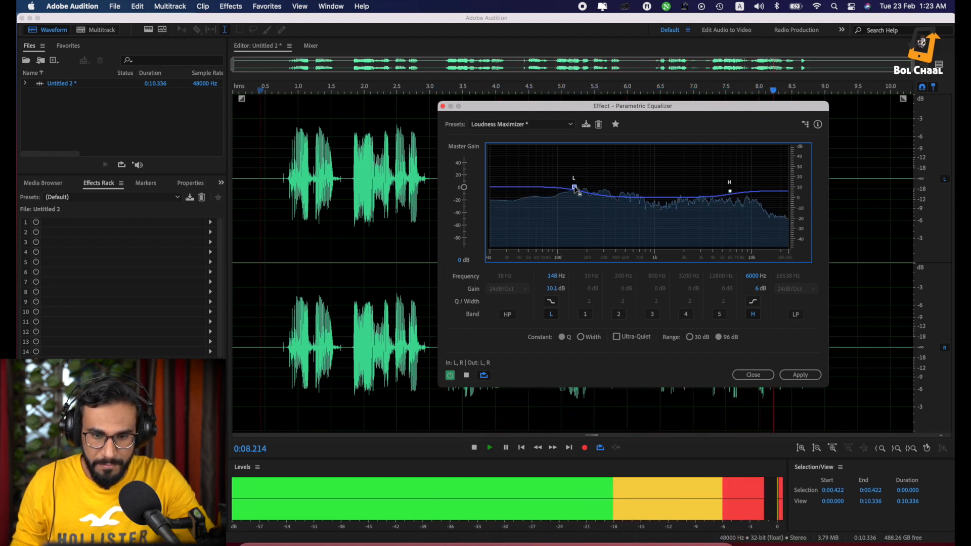
pyautogui.moveTo(729, 190); pyautogui.dragTo(729, 193)
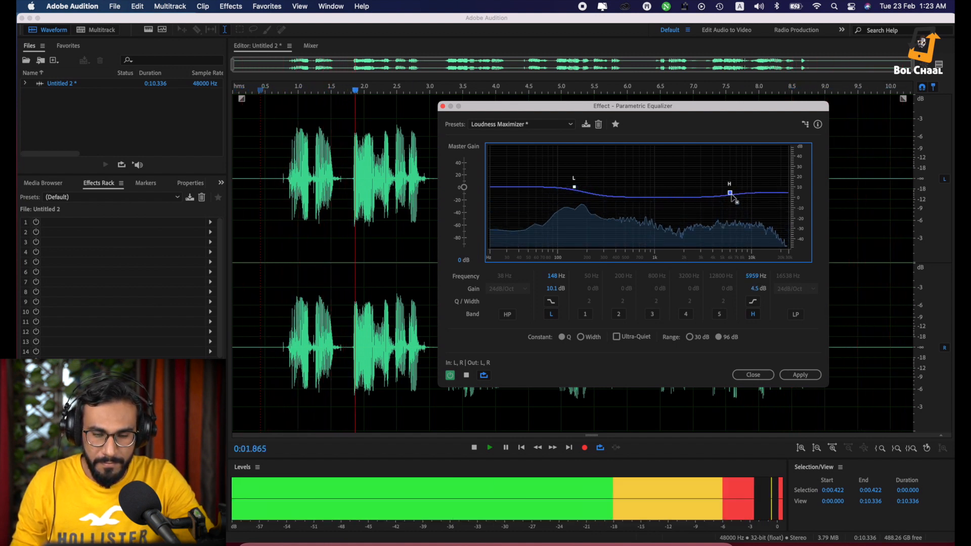
pyautogui.moveTo(730, 193); pyautogui.dragTo(725, 191)
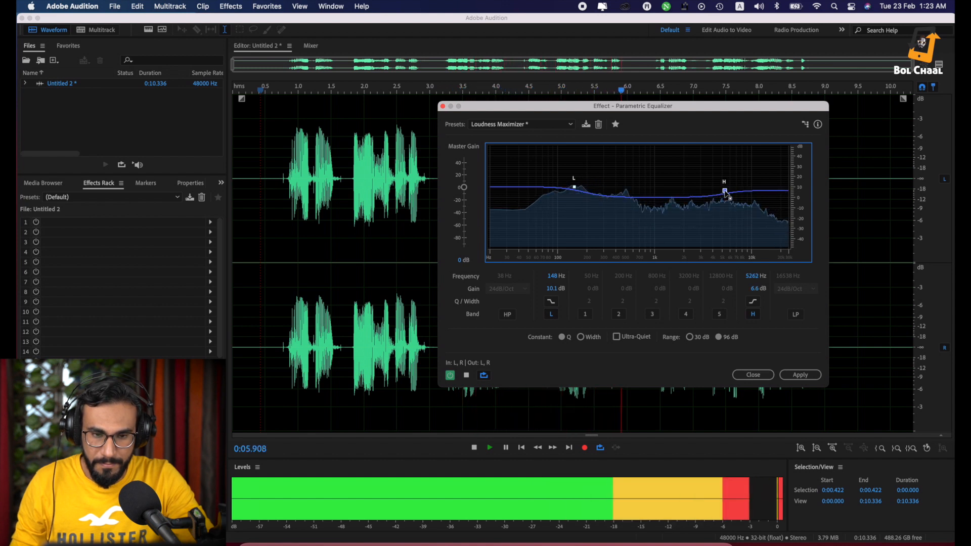
pyautogui.press('space')
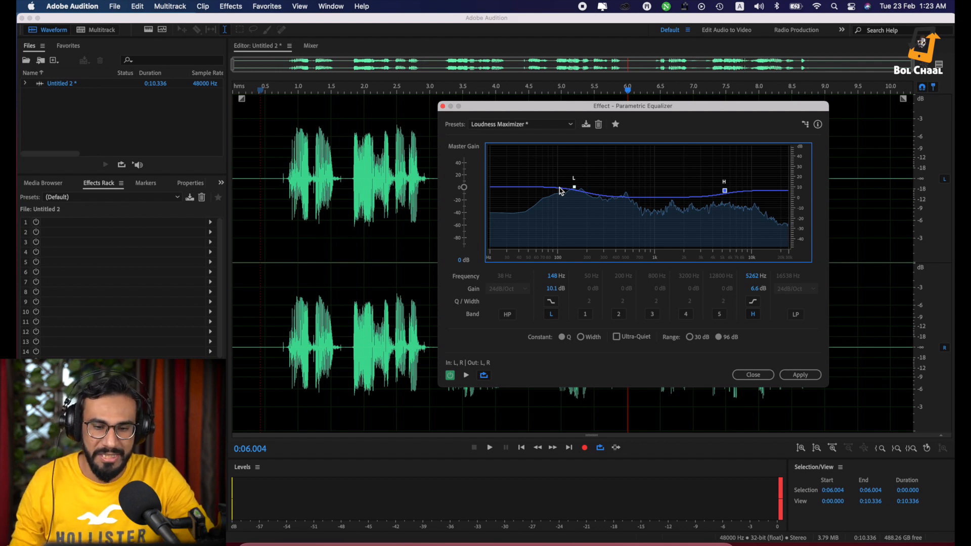
pyautogui.click(799, 375)
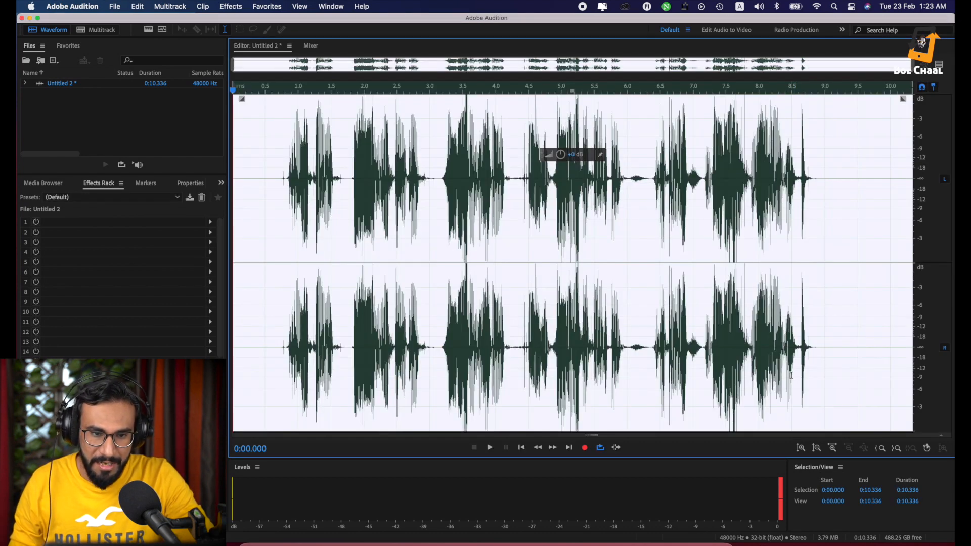
# Apply the Dynamics effect to the equalized recording.
pyautogui.click(227, 6)
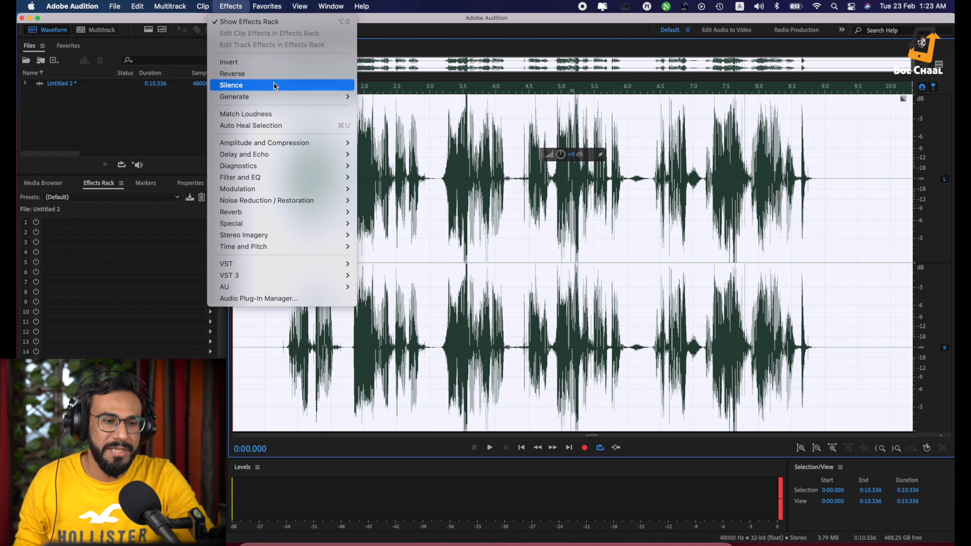
pyautogui.moveTo(311, 181)
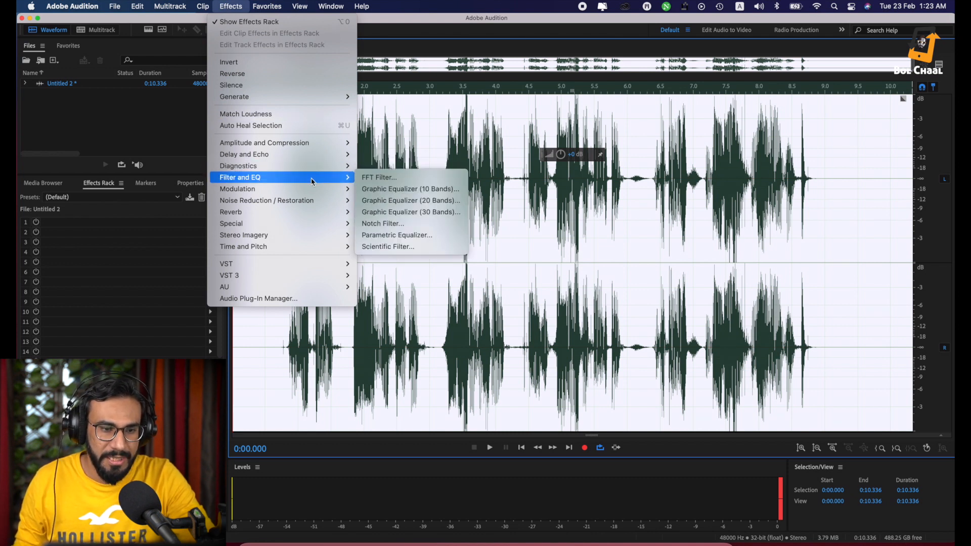
pyautogui.moveTo(319, 143)
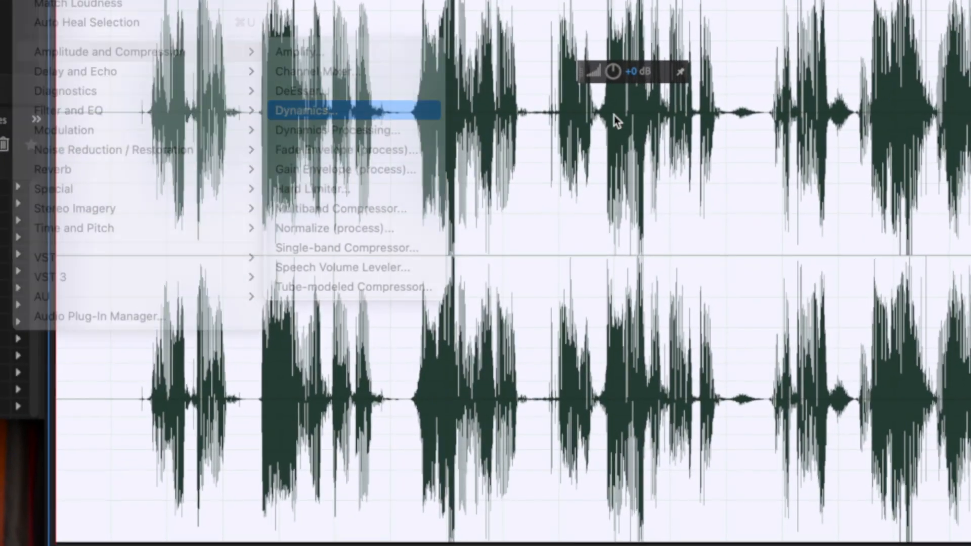
pyautogui.click(379, 176)
pyautogui.click(663, 498)
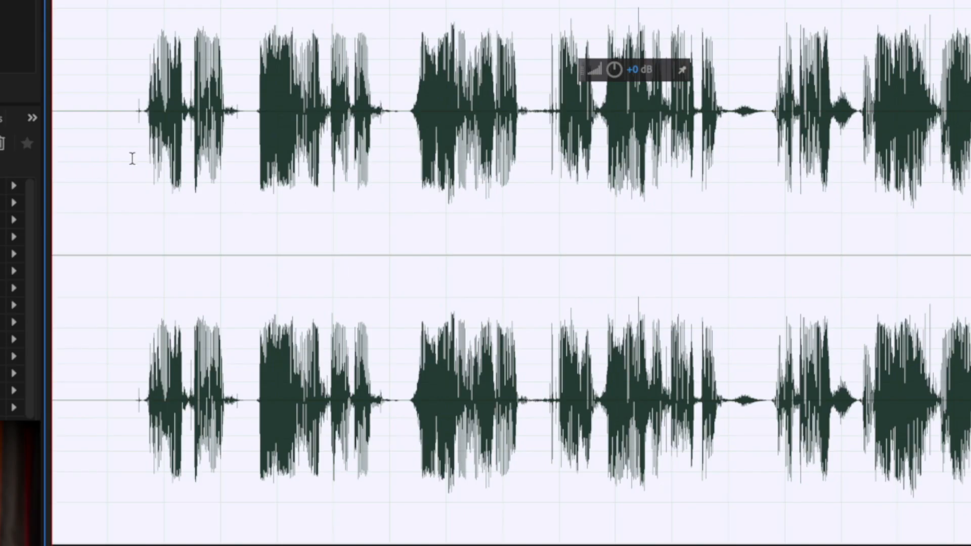
# Play the processed recording from about 0.58 s through the end of the speech.
pyautogui.click(132, 158)
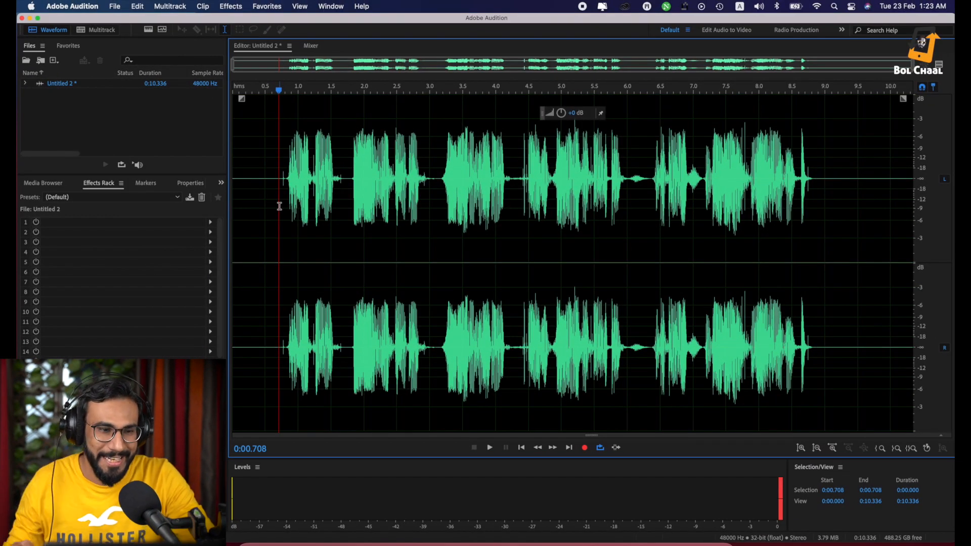
pyautogui.click(270, 214)
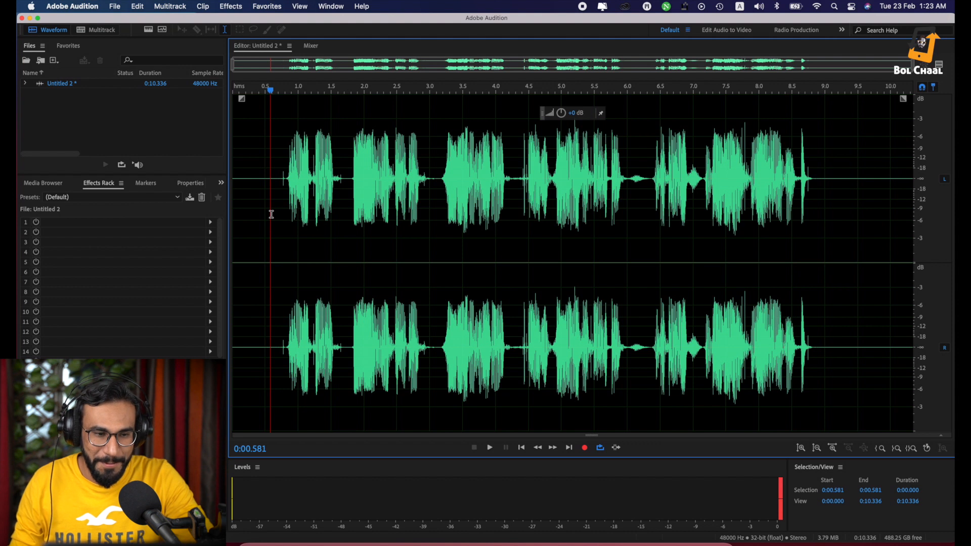
pyautogui.press('space')
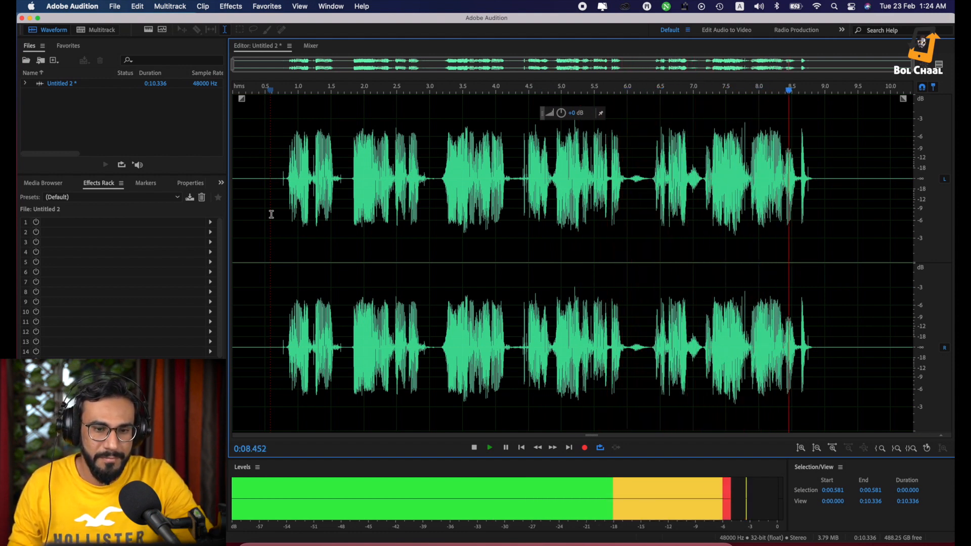
pyautogui.press('space')
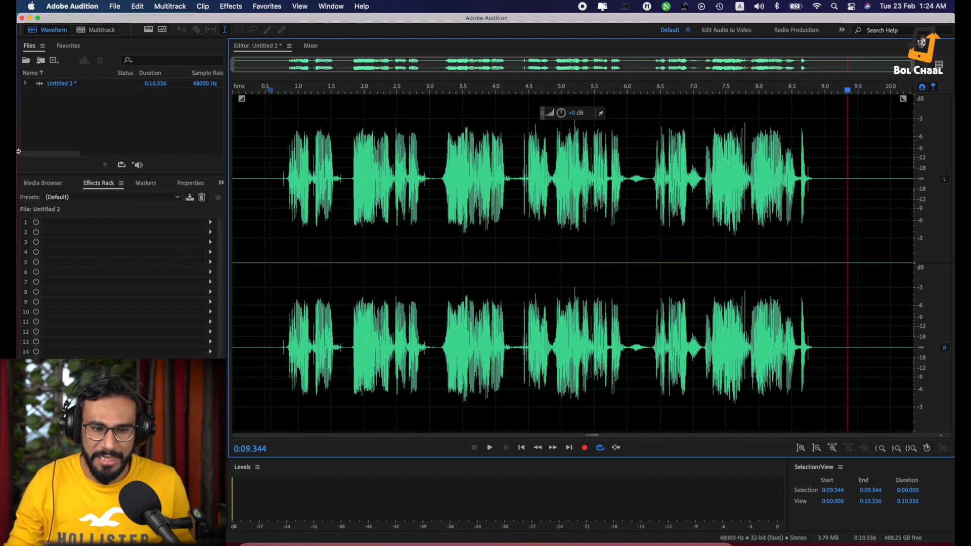
# Silence the breath noise in the pause from about 6.000 to 6.306 s.
pyautogui.moveTo(647, 198); pyautogui.dragTo(628, 201)
pyautogui.rightClick(638, 217)
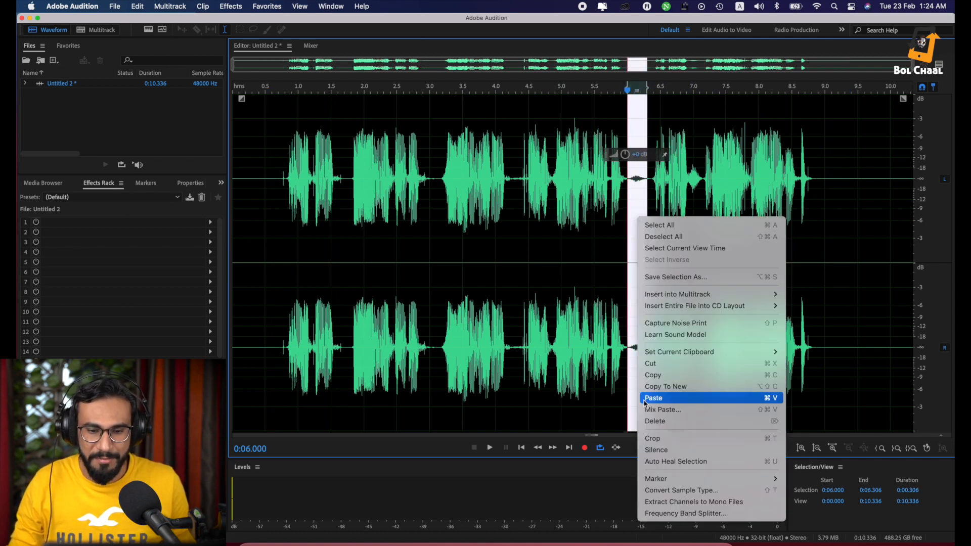
pyautogui.click(655, 449)
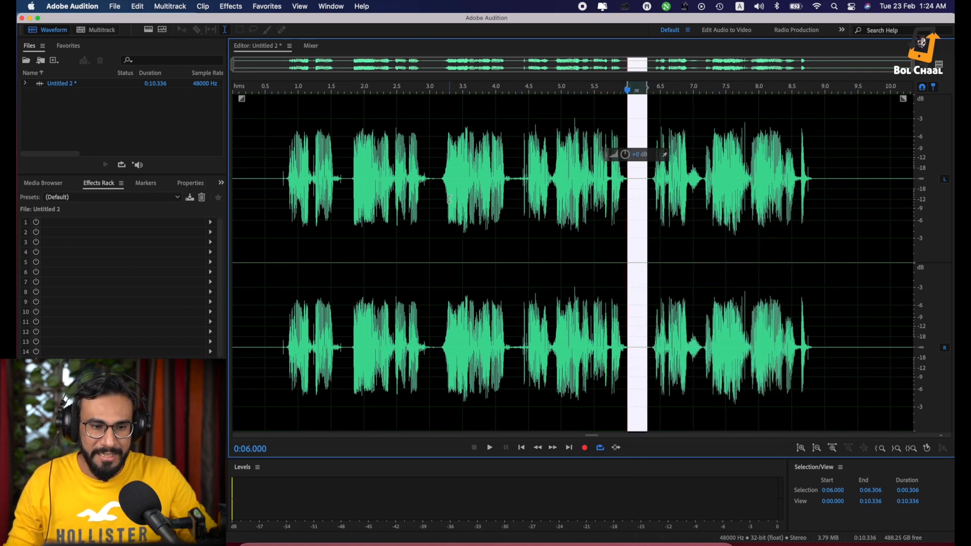
# Silence the pause from about 2.958 to 3.168 s, and select the pause from about 4.255 to 4.367 s.
pyautogui.scroll(3, 449, 198)
pyautogui.moveTo(429, 196); pyautogui.dragTo(401, 209)
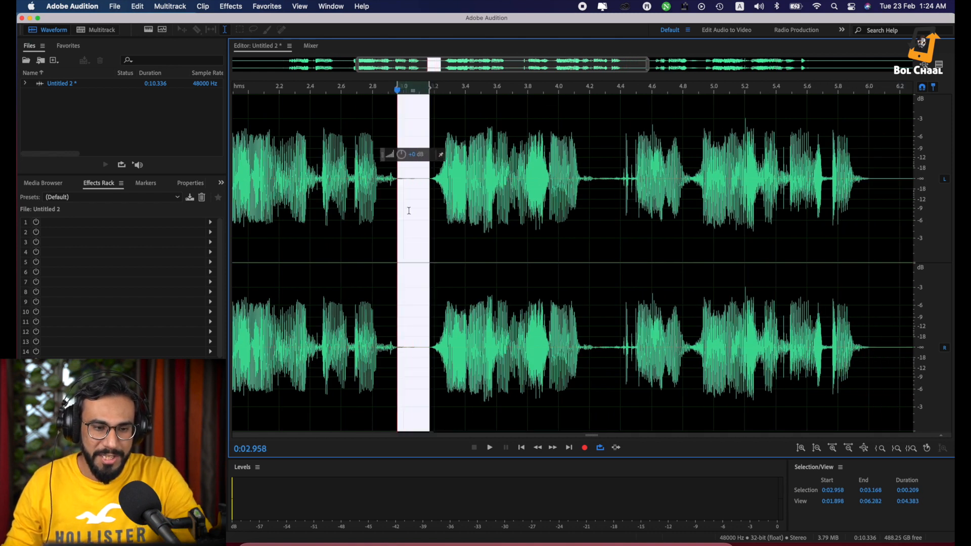
pyautogui.rightClick(401, 209)
pyautogui.click(456, 447)
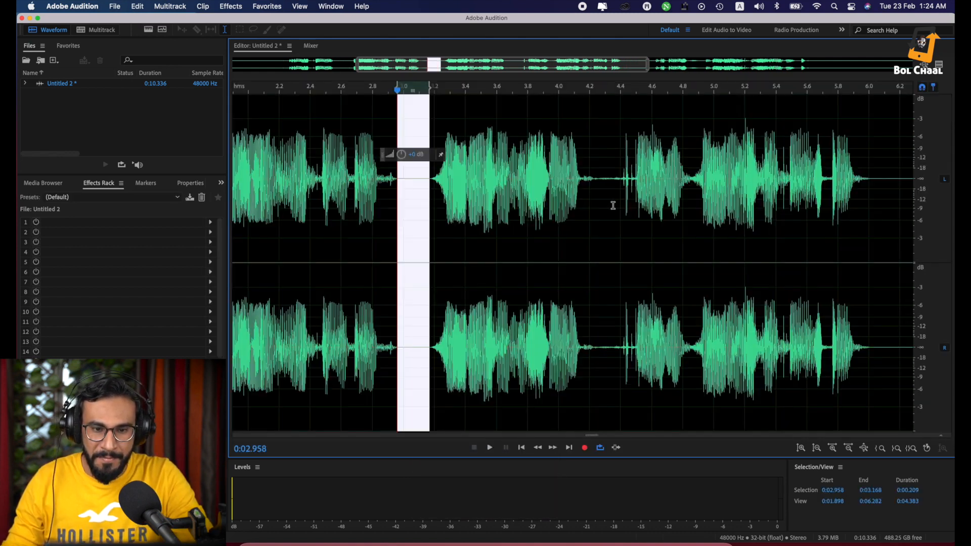
pyautogui.moveTo(615, 204); pyautogui.dragTo(598, 212)
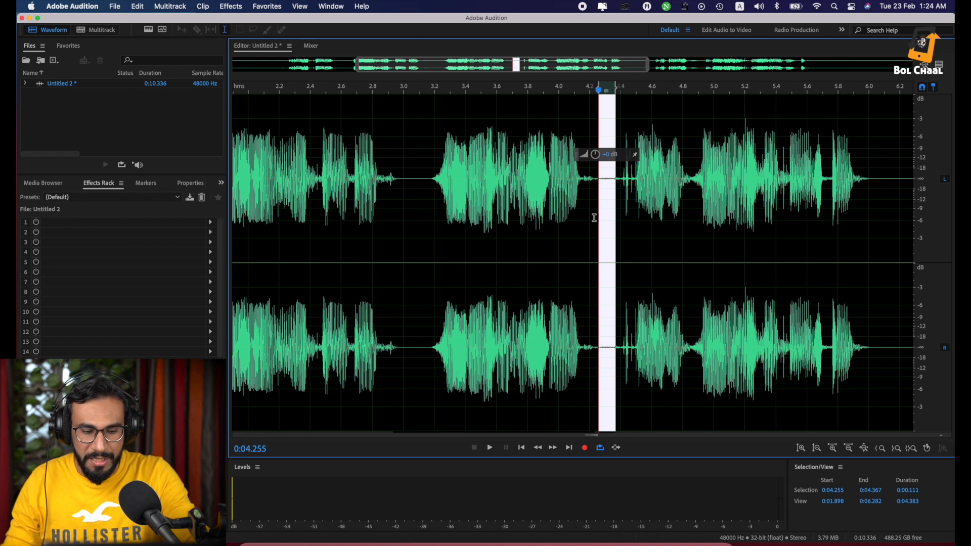
pyautogui.scroll(-3, 594, 218)
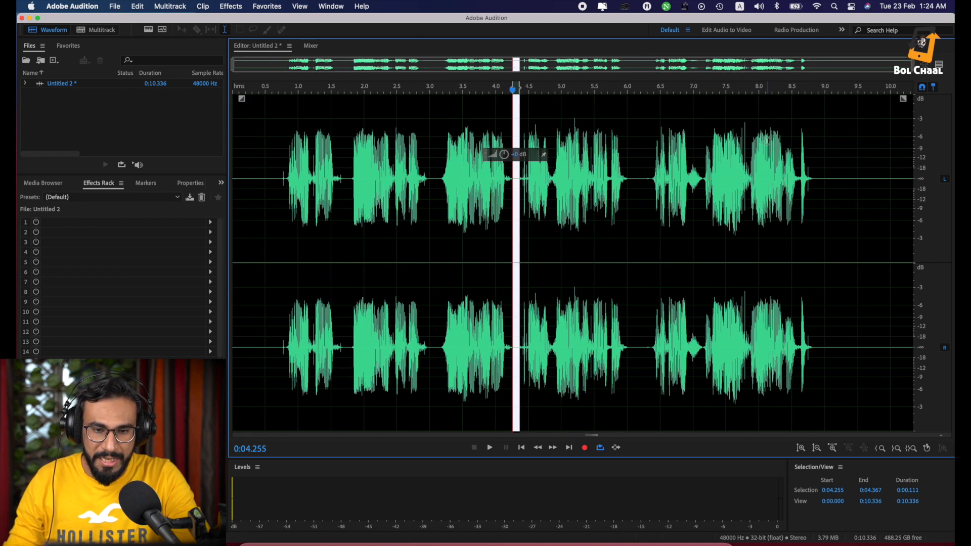
# Listen for the breath sound near 7 s and silence it from about 6.936 to 7.132 s.
pyautogui.click(651, 213)
pyautogui.press('space')
pyautogui.scroll(3, 655, 210)
pyautogui.press('space')
pyautogui.click(707, 198)
pyautogui.moveTo(704, 198); pyautogui.dragTo(680, 213)
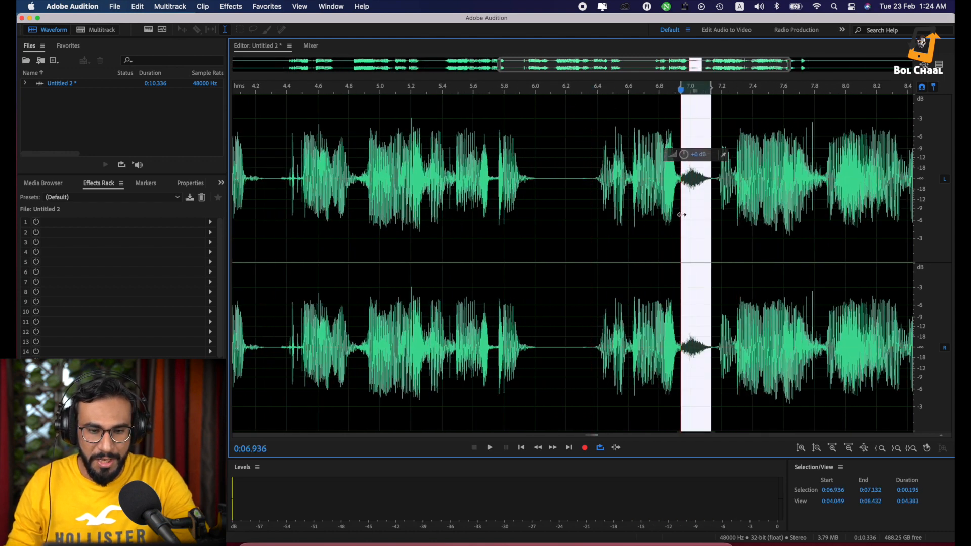
pyautogui.click(639, 243)
pyautogui.scroll(-3, 601, 250)
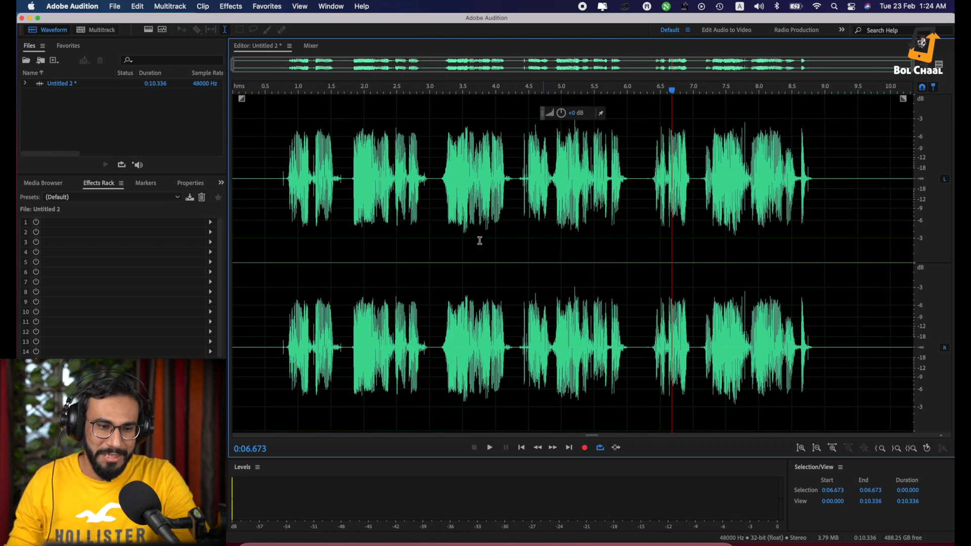
# Select the entire recording and open the Multiband Compressor effect for it.
pyautogui.click(287, 227)
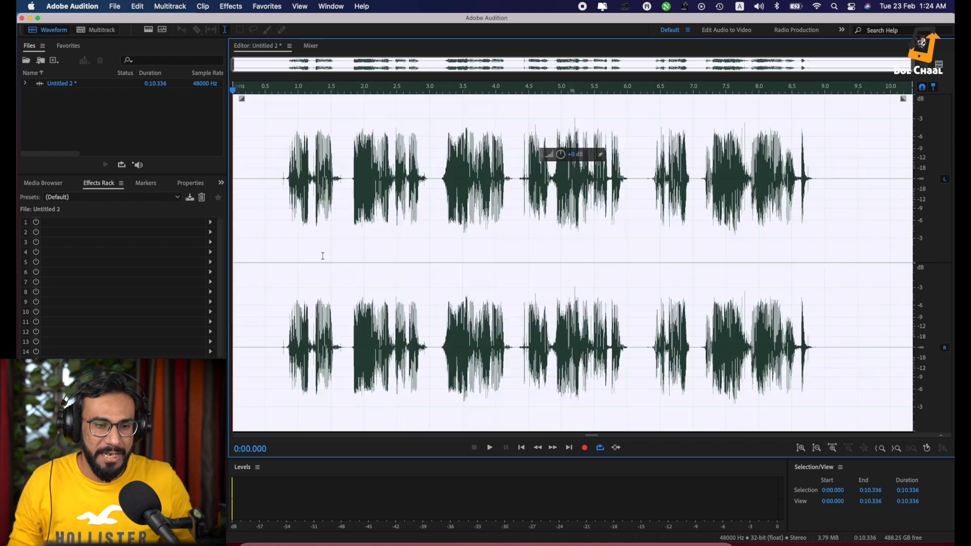
pyautogui.press('super+a')
pyautogui.click(231, 6)
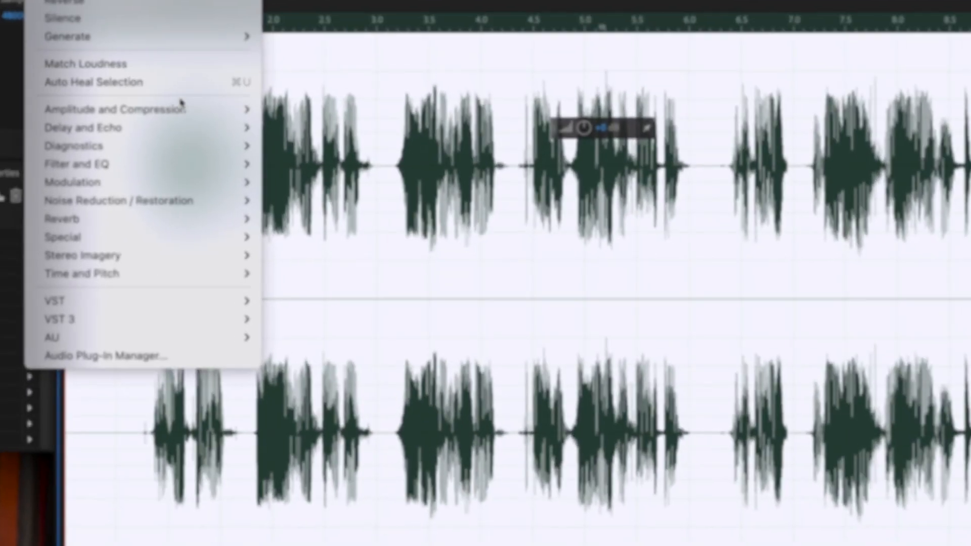
pyautogui.moveTo(300, 137)
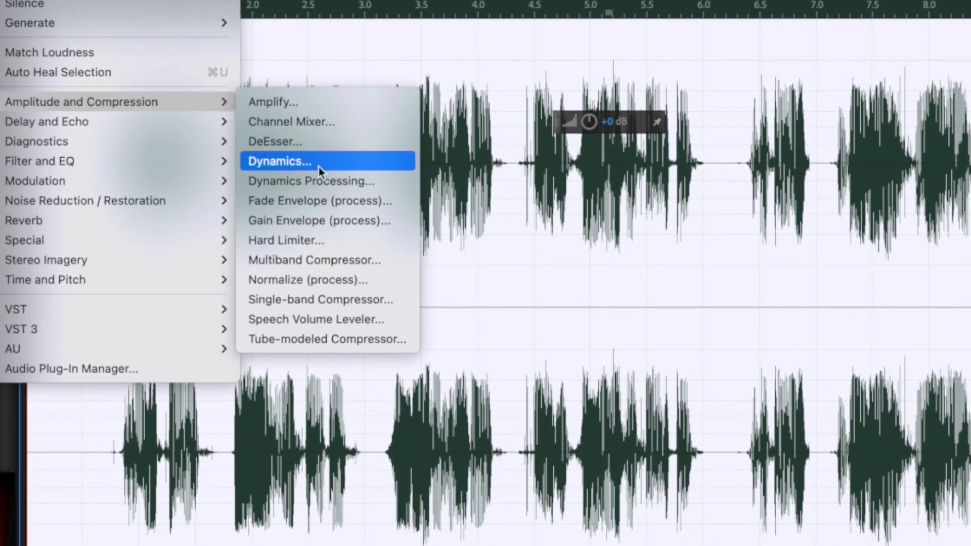
pyautogui.click(328, 264)
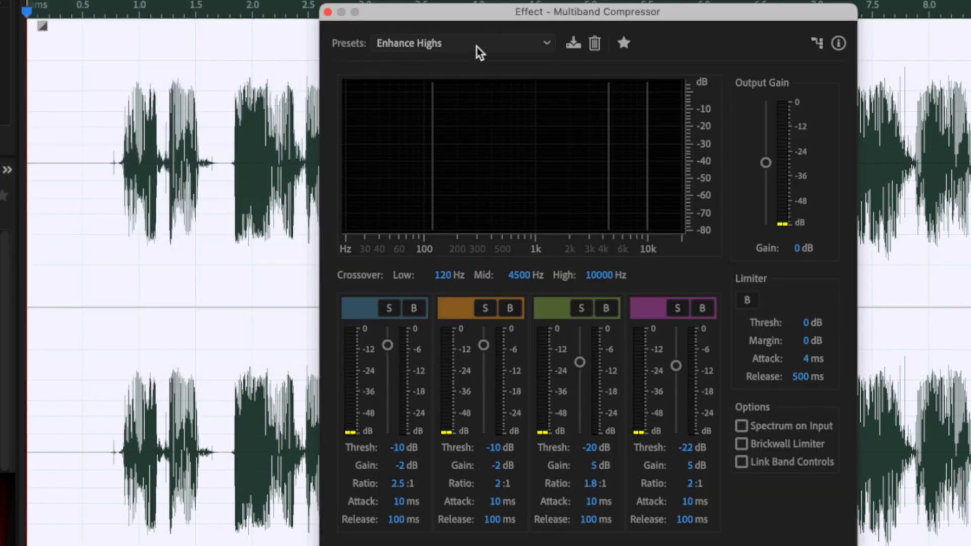
# Try the compressor's Default preset, switch to the Enhance Highs preset and apply the effect.
pyautogui.click(535, 46)
pyautogui.click(447, 62)
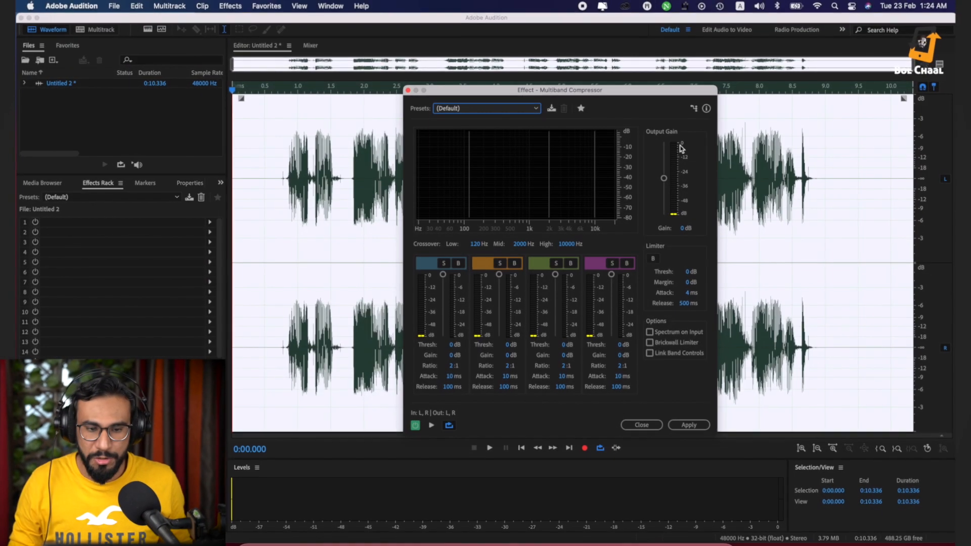
pyautogui.click(535, 110)
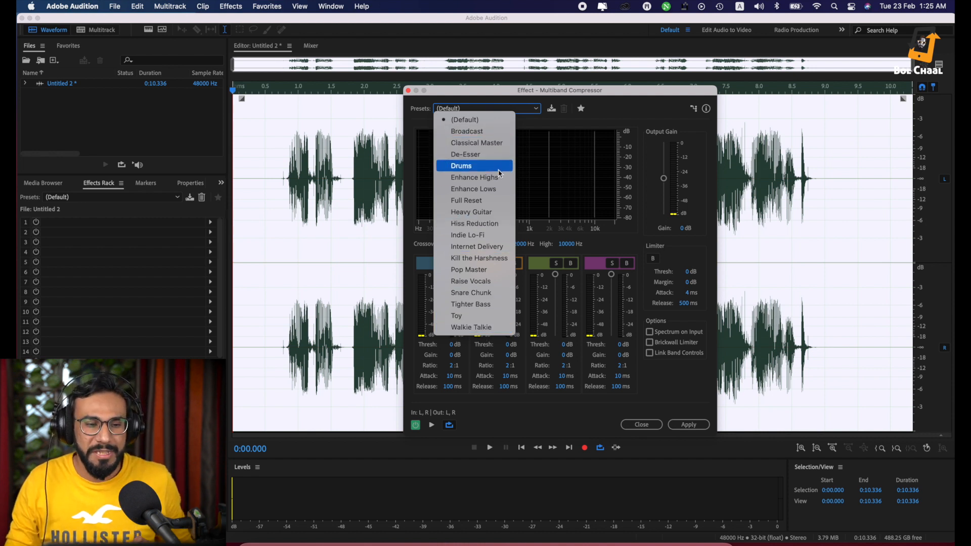
pyautogui.click(478, 178)
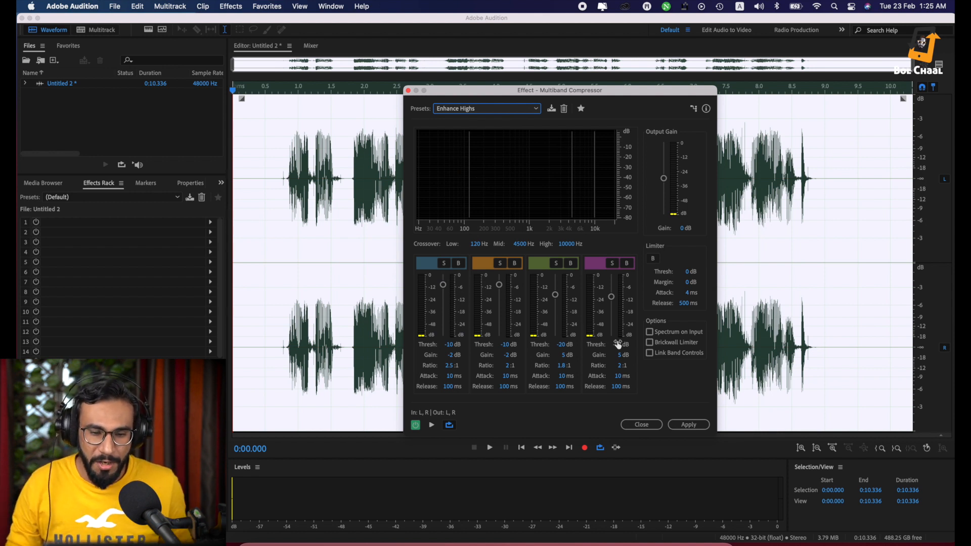
pyautogui.click(691, 425)
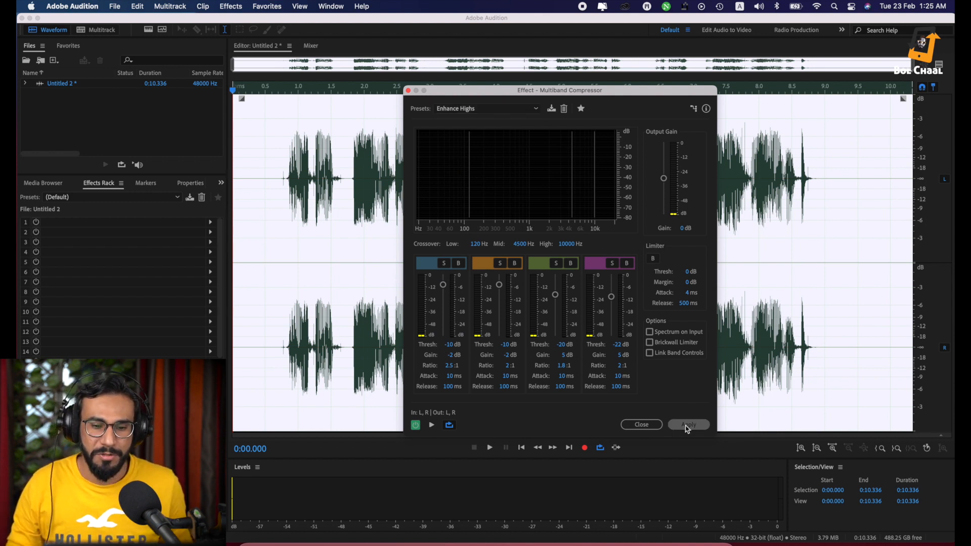
# Play the compressed recording from about 0.565 s.
pyautogui.click(270, 202)
pyautogui.press('space')
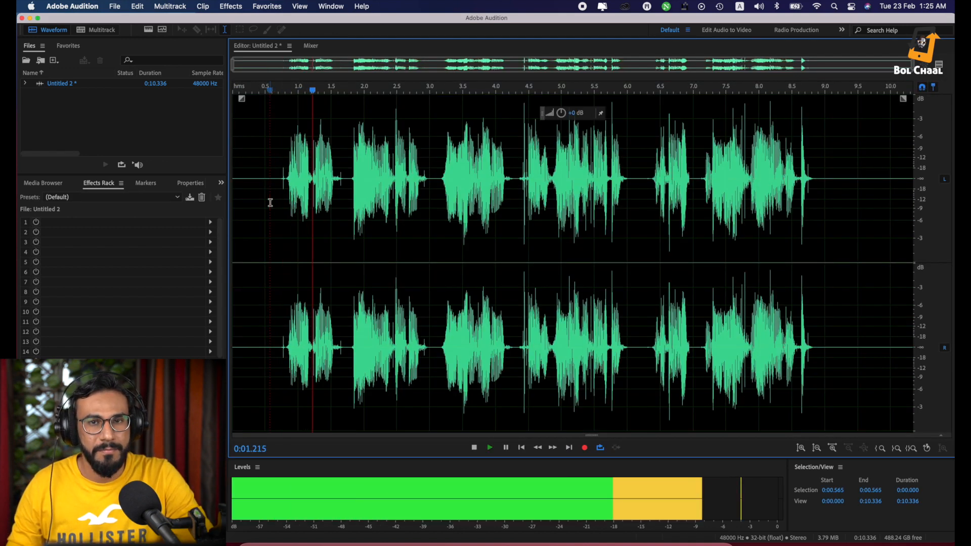